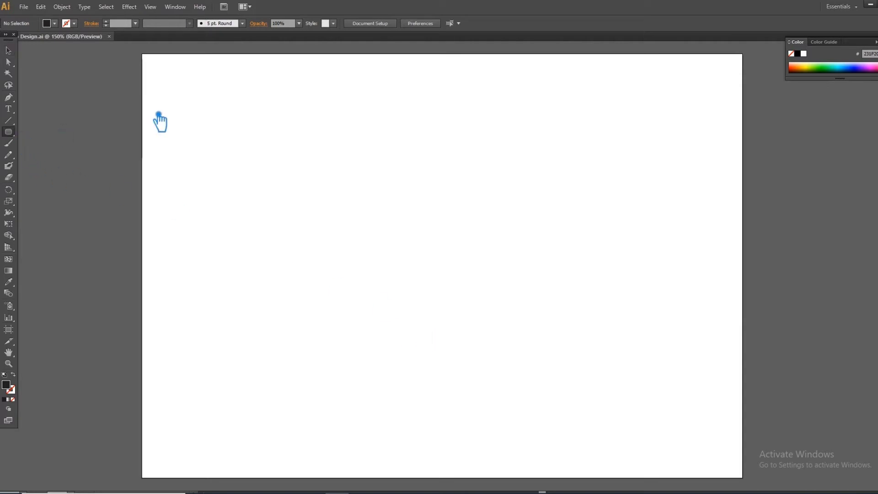
Draw a rounded square of about 38.667 px near the artboard's top-left.
{"action": "left_click_drag", "start_coordinate": [170, 98], "coordinate": [201, 130]}
Fill the new rounded square with black (000000).
{"action": "key", "text": "v"}
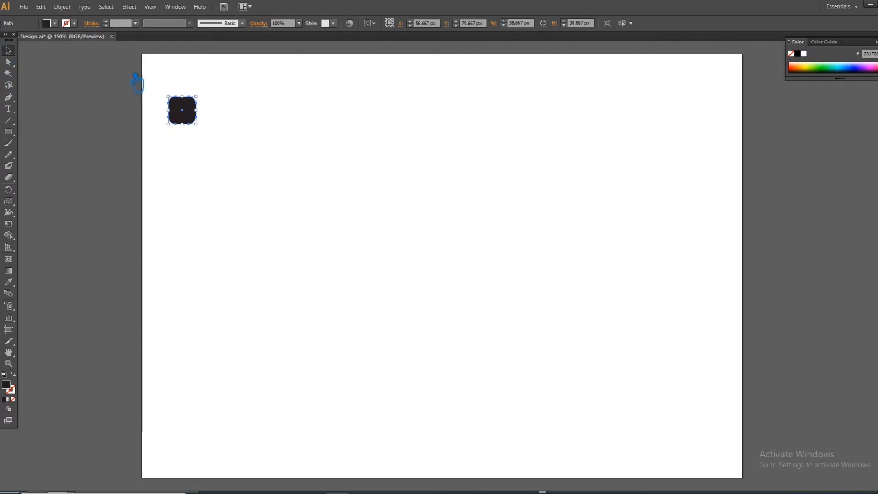
{"action": "left_click", "coordinate": [137, 78]}
{"action": "left_click", "coordinate": [190, 116]}
{"action": "double_click", "coordinate": [7, 385]}
{"action": "left_click", "coordinate": [469, 283]}
{"action": "left_click", "coordinate": [698, 174]}
{"action": "left_click", "coordinate": [317, 165]}
Alt-drag a copy of the square to its right to form a pair.
{"action": "left_click_drag", "start_coordinate": [193, 118], "coordinate": [227, 118]}
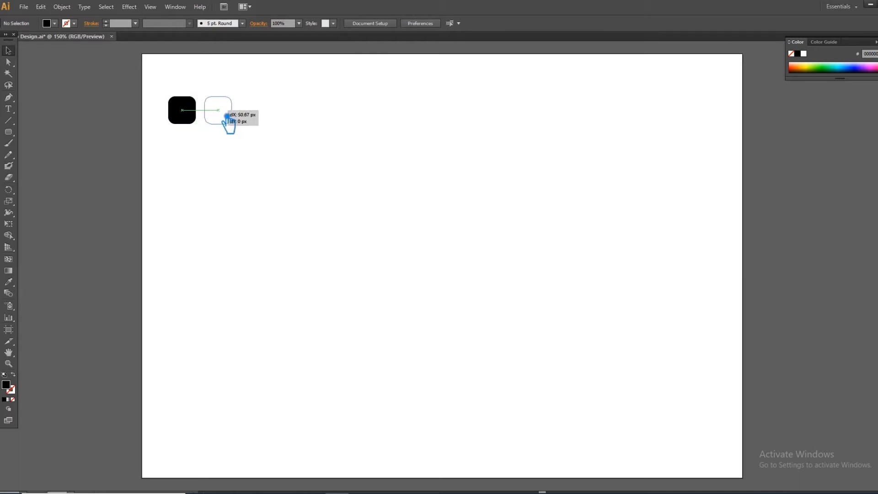
{"action": "left_click_drag", "start_coordinate": [228, 118], "coordinate": [229, 118]}
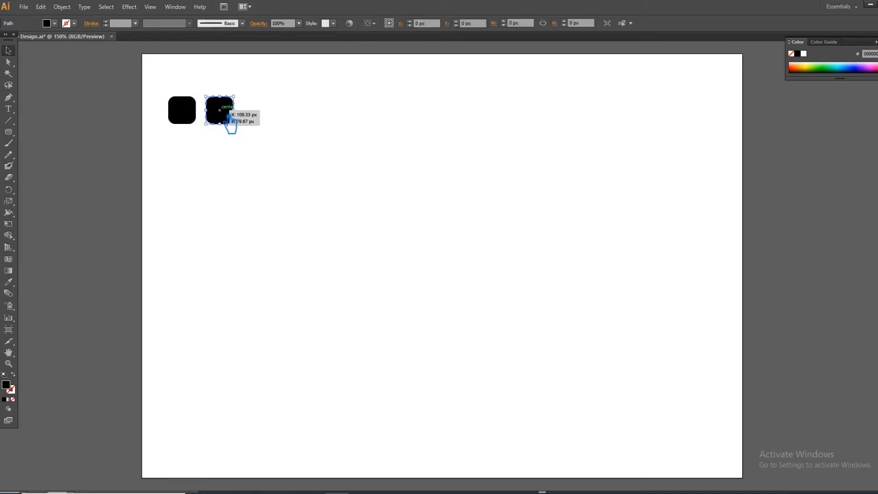
{"action": "left_click_drag", "start_coordinate": [284, 143], "coordinate": [142, 75]}
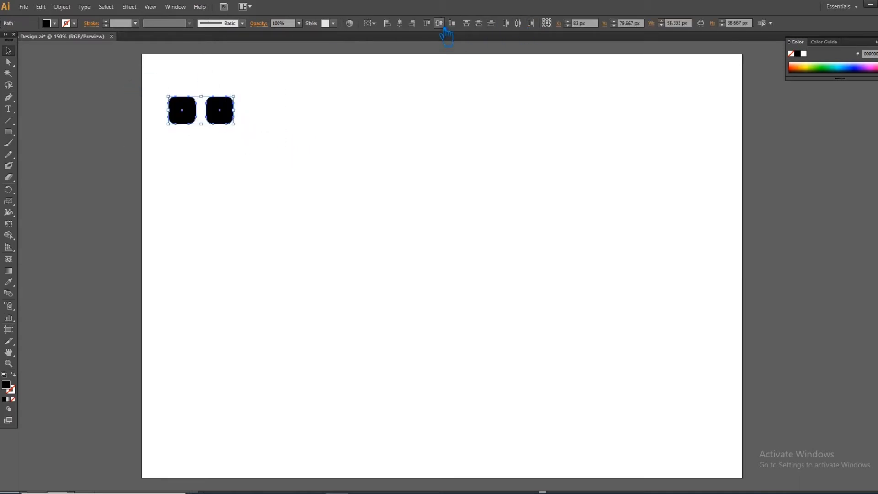
{"action": "left_click", "coordinate": [468, 219]}
Copy the pair directly below the first row to complete a 2×2 grid.
{"action": "left_click_drag", "start_coordinate": [224, 128], "coordinate": [225, 154]}
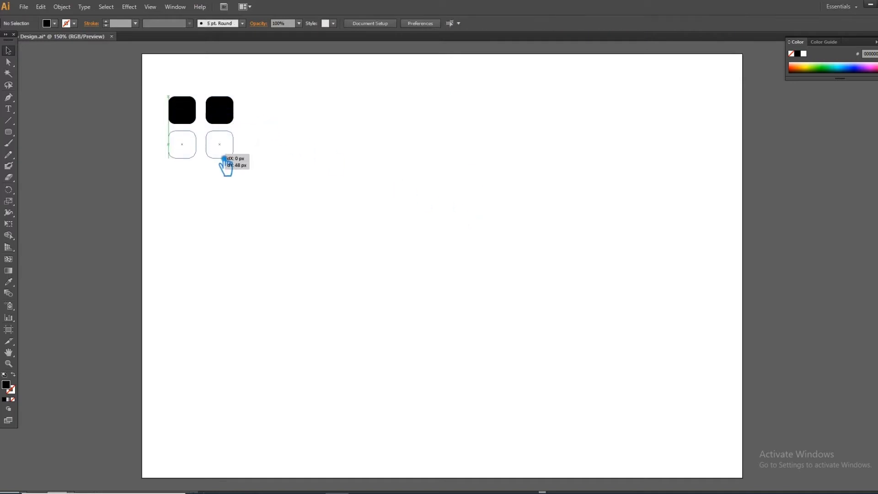
{"action": "left_click_drag", "start_coordinate": [224, 155], "coordinate": [223, 159]}
{"action": "key", "text": "ctrl+z"}
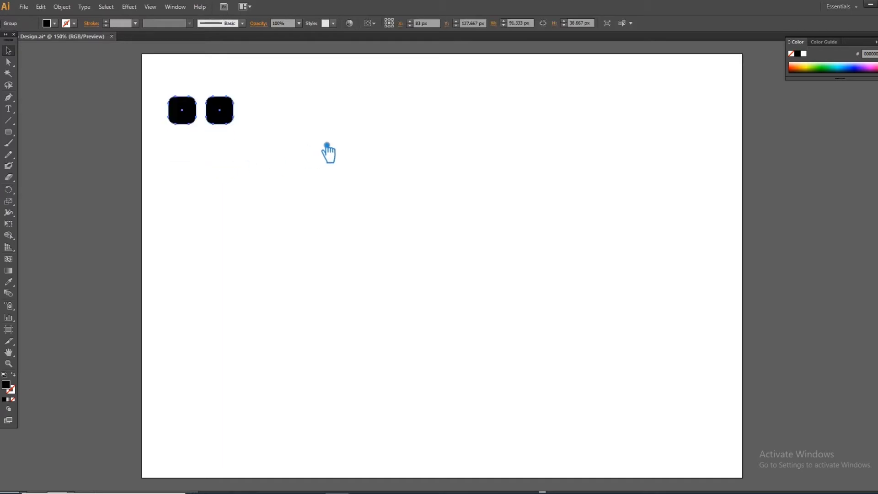
{"action": "left_click_drag", "start_coordinate": [225, 123], "coordinate": [228, 164]}
{"action": "left_click", "coordinate": [315, 129]}
{"action": "mouse_move", "coordinate": [354, 167]}
{"action": "left_mouse_down"}
{"action": "mouse_move", "coordinate": [451, 235]}
{"action": "mouse_move", "coordinate": [401, 269]}
{"action": "mouse_move", "coordinate": [534, 350]}
{"action": "left_mouse_up"}
{"action": "key", "text": "ctrl+plus"}
{"action": "key", "text": "ctrl+plus"}
{"action": "key", "text": "ctrl+plus"}
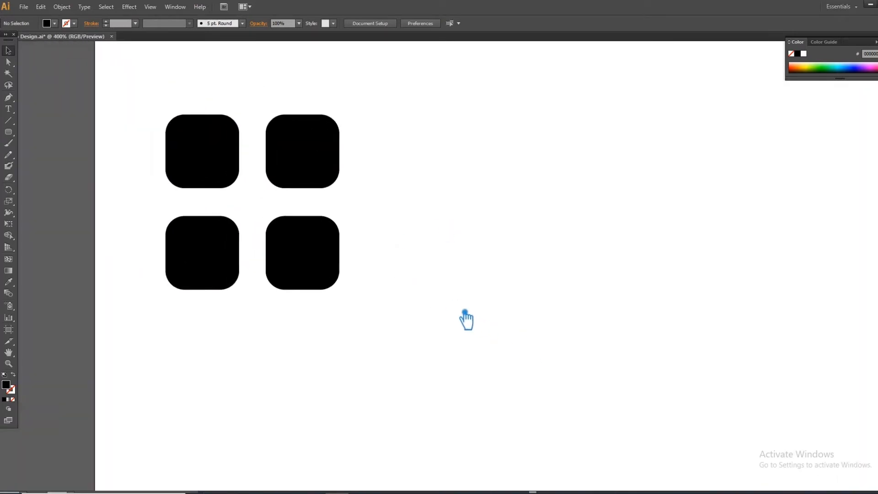
Nudge the bottom pair of squares up to align the rows, and save the file.
{"action": "left_click", "coordinate": [314, 256]}
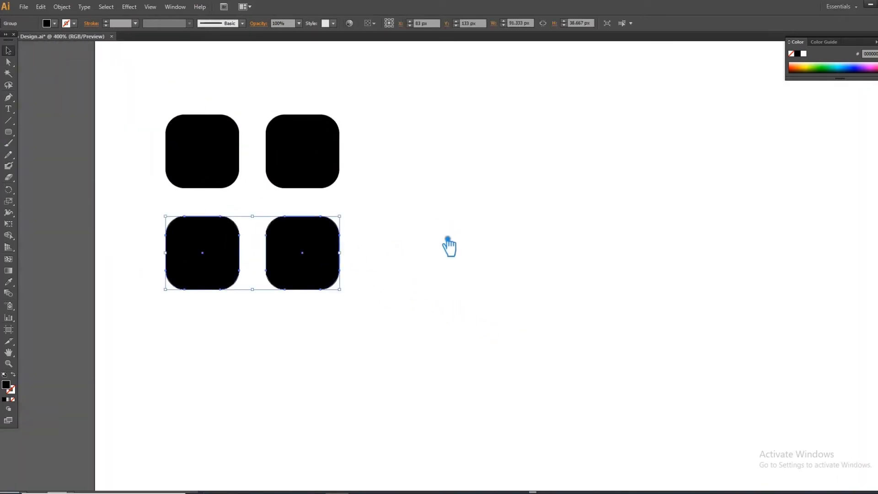
{"action": "key", "text": "Up"}
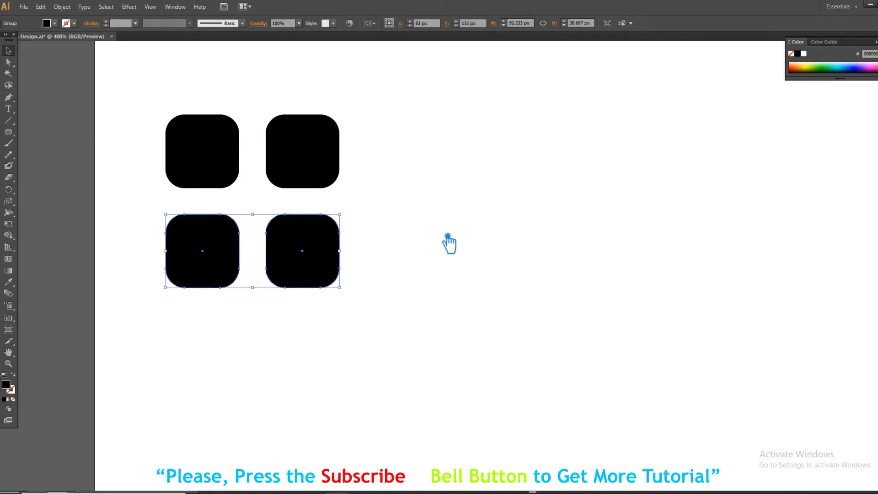
{"action": "left_click", "coordinate": [448, 237]}
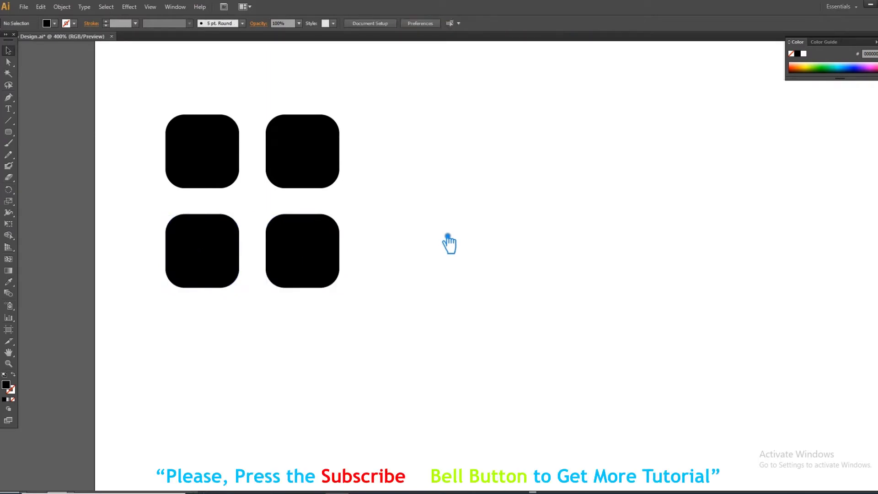
{"action": "left_click_drag", "start_coordinate": [408, 337], "coordinate": [166, 147]}
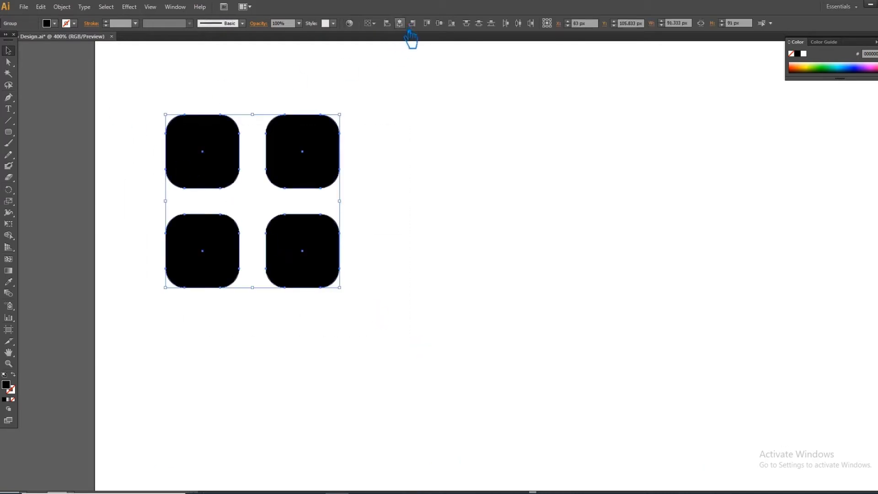
{"action": "left_click", "coordinate": [435, 255]}
{"action": "key", "text": "ctrl+s"}
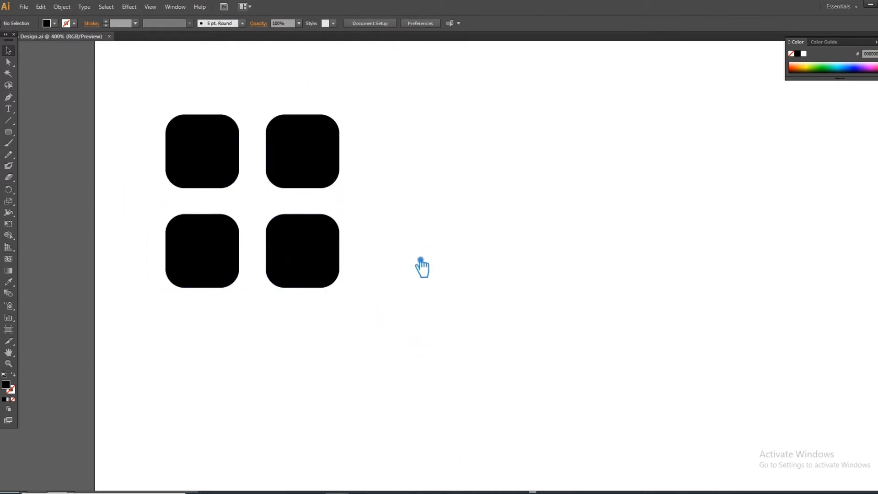
{"action": "key", "text": "ctrl+z"}
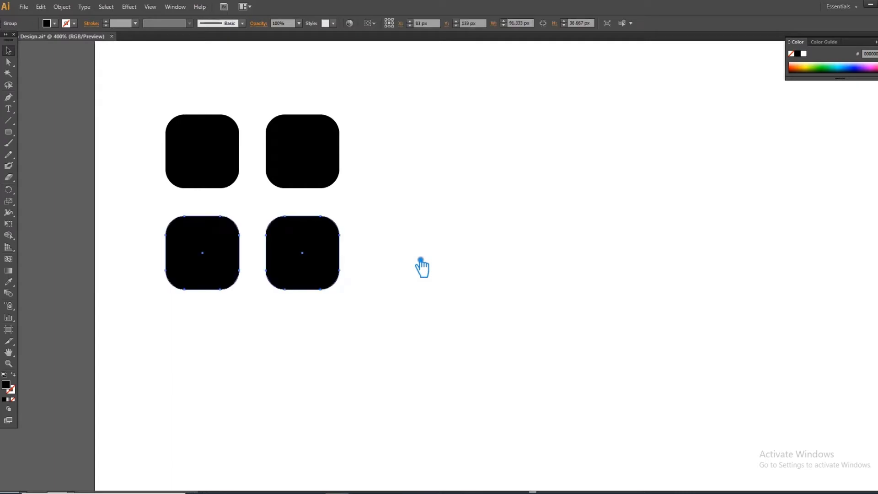
{"action": "key", "text": "ctrl+shift+z"}
Copy a pair down and repeat with Ctrl+D, undoing rows that overflow the artboard.
{"action": "left_click", "coordinate": [422, 267]}
{"action": "left_click_drag", "start_coordinate": [314, 178], "coordinate": [316, 273]}
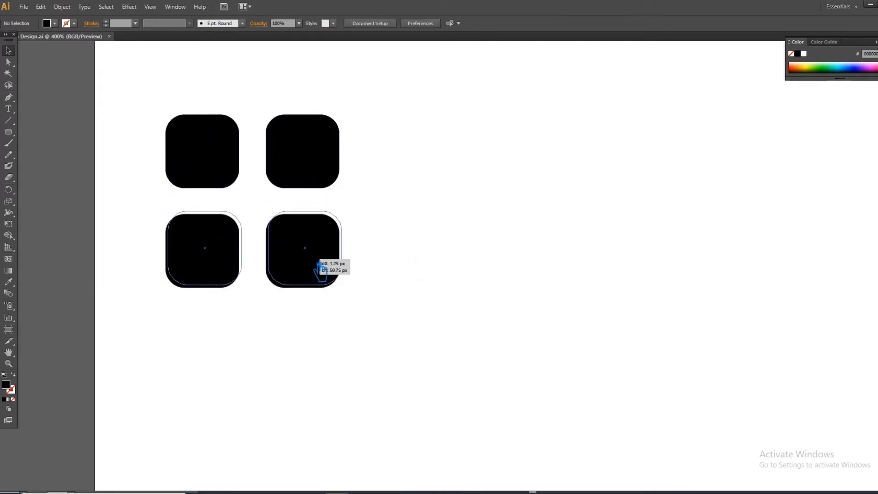
{"action": "left_click_drag", "start_coordinate": [317, 273], "coordinate": [316, 273]}
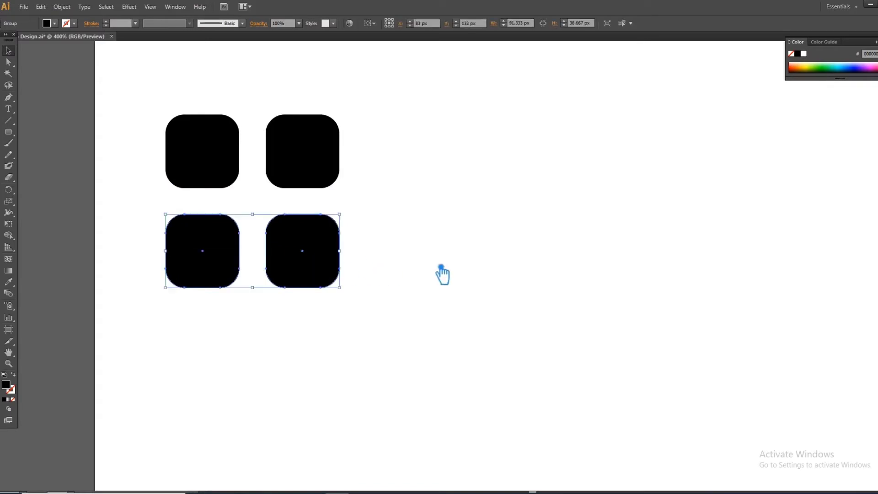
{"action": "key", "text": "ctrl+minus"}
{"action": "key", "text": "ctrl+minus"}
{"action": "key", "text": "ctrl+minus"}
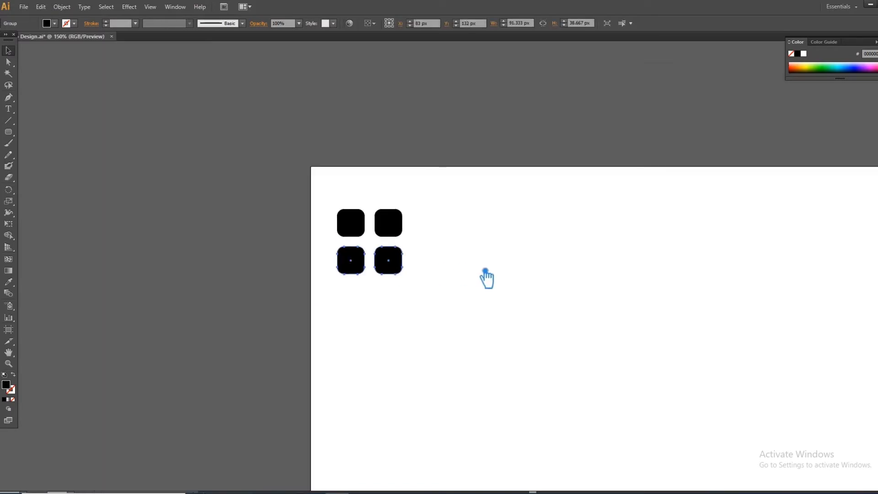
{"action": "key", "text": "ctrl+d"}
{"action": "key", "text": "ctrl+d"}
{"action": "key", "text": "ctrl+d"}
{"action": "key", "text": "ctrl+d"}
{"action": "key", "text": "ctrl+d"}
{"action": "key", "text": "ctrl+d"}
{"action": "key", "text": "ctrl+minus"}
{"action": "key", "text": "ctrl+minus"}
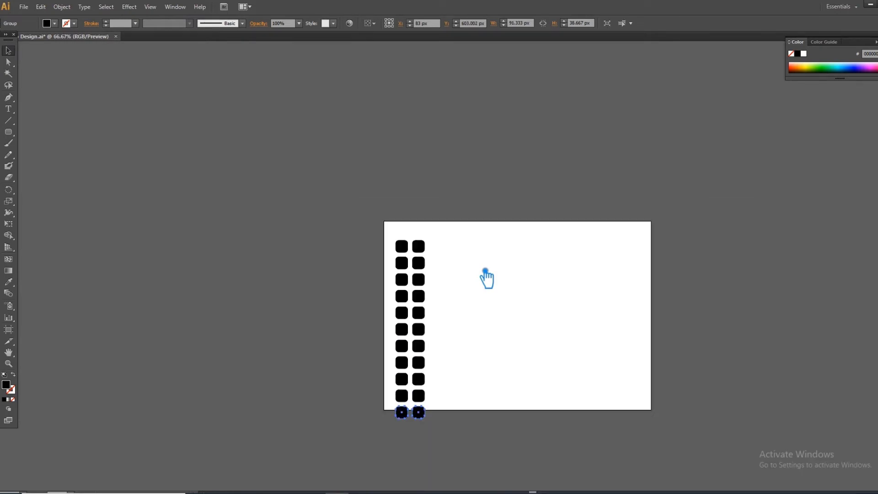
{"action": "key", "text": "ctrl+d"}
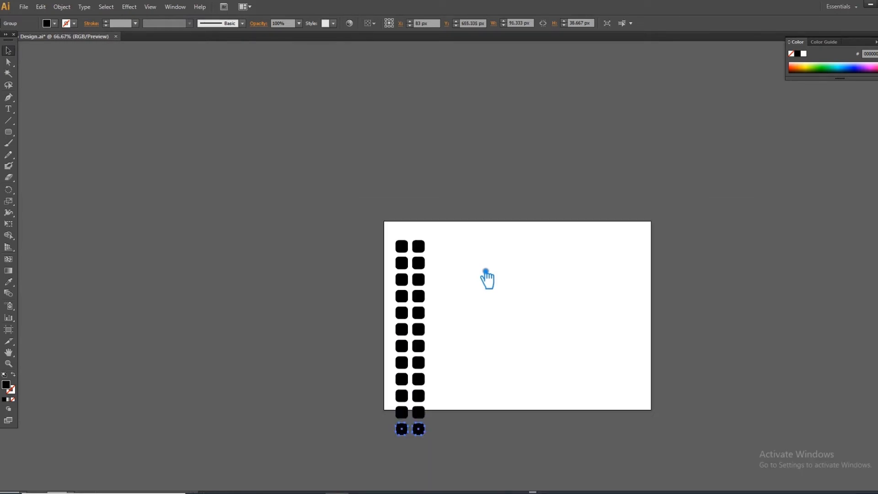
{"action": "key", "text": "ctrl+z"}
{"action": "key", "text": "ctrl+z"}
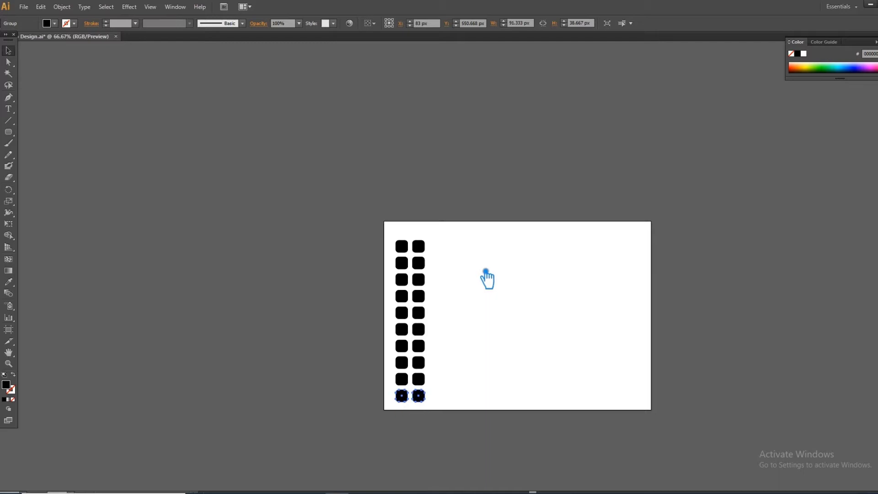
{"action": "key", "text": "ctrl+z"}
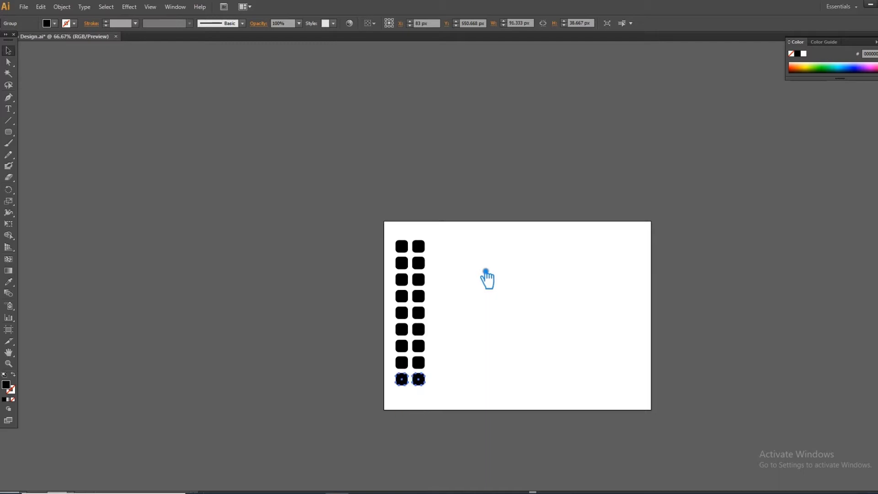
{"action": "left_click", "coordinate": [486, 278]}
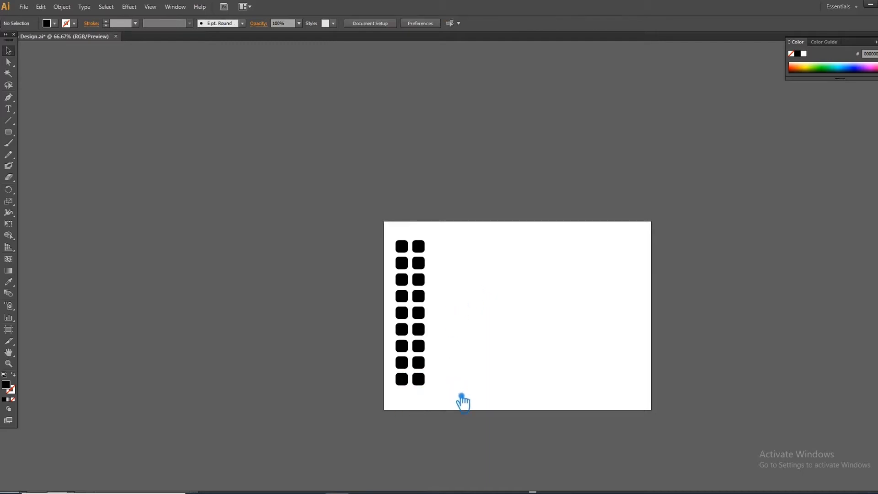
Shift-select all nine rows of squares and group them into one column.
{"action": "left_click", "coordinate": [401, 246]}
{"action": "left_click", "coordinate": [414, 289], "text": "shift"}
{"action": "left_click", "coordinate": [401, 313], "text": "shift"}
{"action": "left_click", "coordinate": [402, 329], "text": "shift"}
{"action": "left_click", "coordinate": [413, 346], "text": "shift"}
{"action": "left_click", "coordinate": [416, 362], "text": "shift"}
{"action": "left_click", "coordinate": [414, 381], "text": "shift"}
{"action": "key", "text": "ctrl+g"}
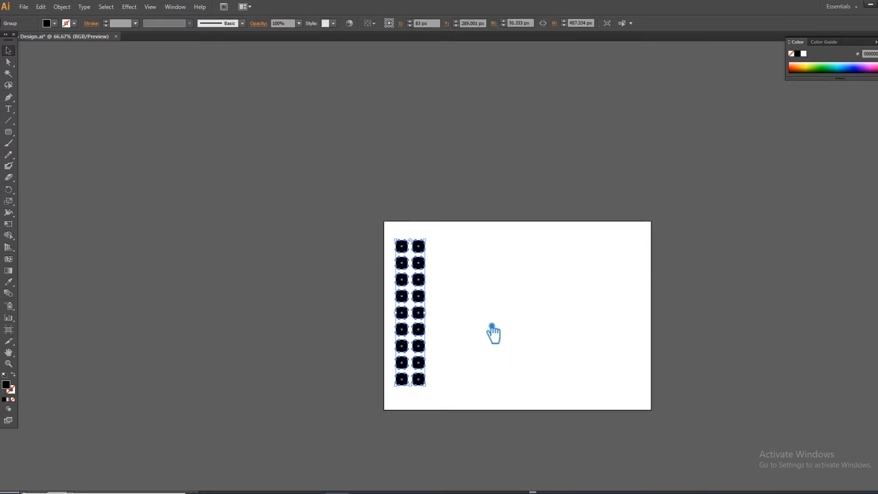
Move the grouped column right, delete the stray top-left squares, and save.
{"action": "left_click", "coordinate": [474, 295]}
{"action": "left_click_drag", "start_coordinate": [429, 292], "coordinate": [521, 286]}
{"action": "left_click", "coordinate": [419, 263]}
{"action": "key", "text": "Delete"}
{"action": "left_click_drag", "start_coordinate": [500, 279], "coordinate": [436, 279]}
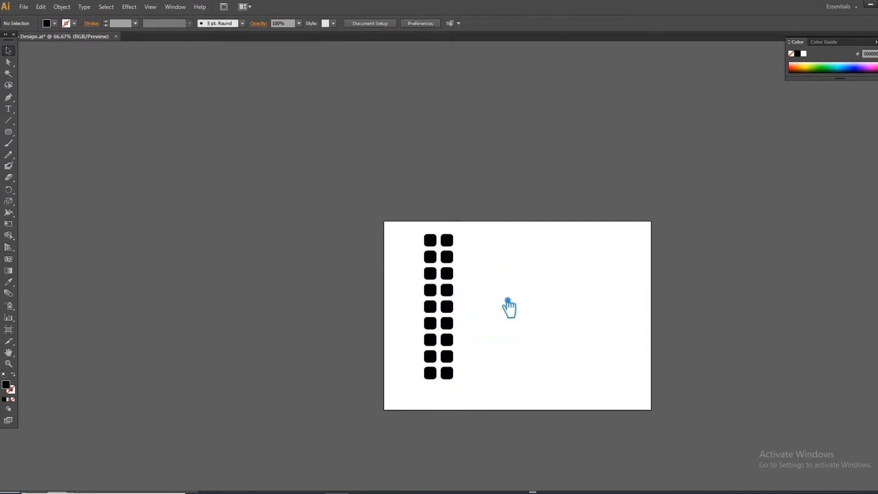
{"action": "key", "text": "ctrl+plus"}
{"action": "key", "text": "ctrl+plus"}
{"action": "key", "text": "ctrl+s"}
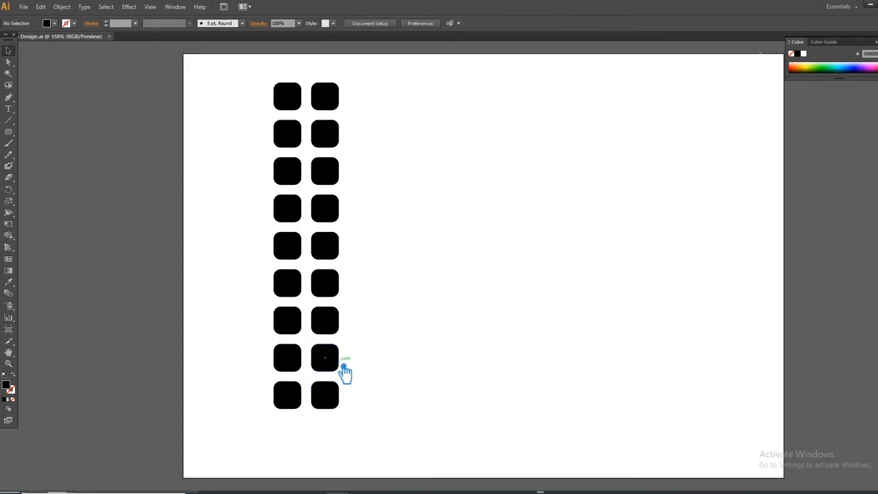
Alt-drag the bottom 2×2 block right, then repeat twice with Ctrl+D for three copies.
{"action": "left_click_drag", "start_coordinate": [333, 364], "coordinate": [407, 364]}
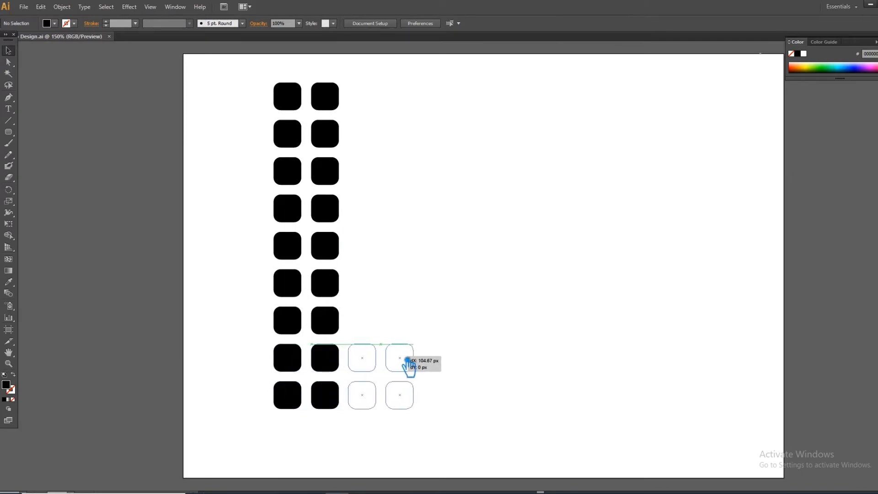
{"action": "left_click_drag", "start_coordinate": [408, 363], "coordinate": [408, 364]}
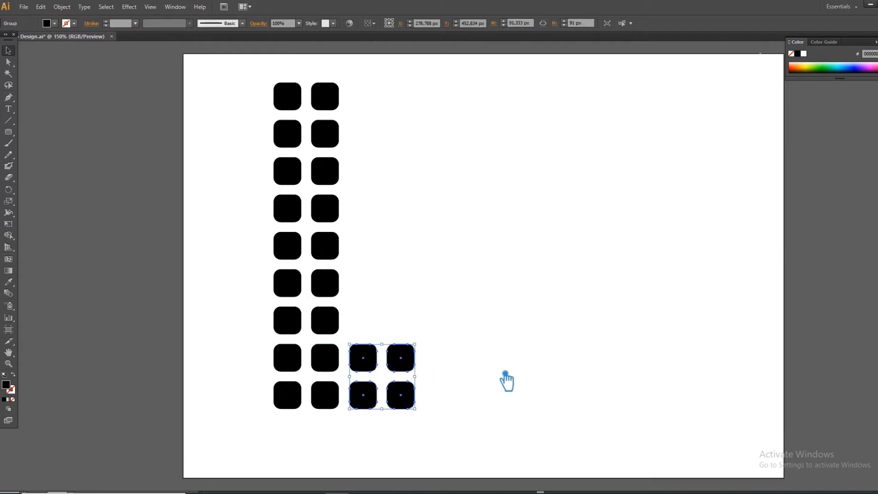
{"action": "key", "text": "ctrl+d"}
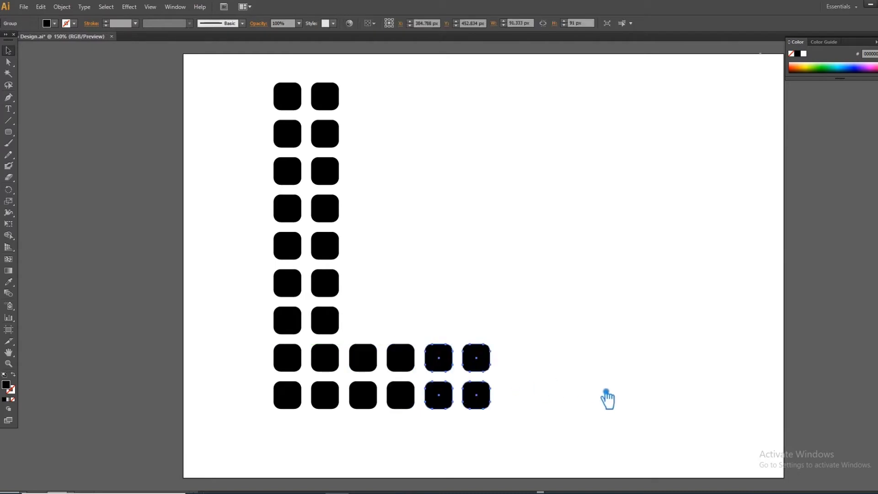
{"action": "key", "text": "ctrl+d"}
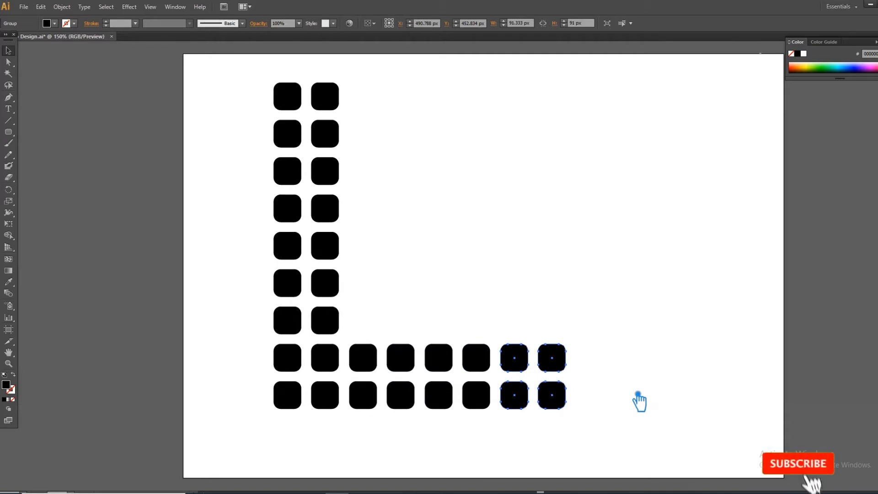
{"action": "left_click", "coordinate": [639, 400]}
Group the squares across both bottom rows of the L.
{"action": "left_click", "coordinate": [566, 366]}
{"action": "right_click", "coordinate": [566, 365]}
{"action": "left_click", "coordinate": [592, 420]}
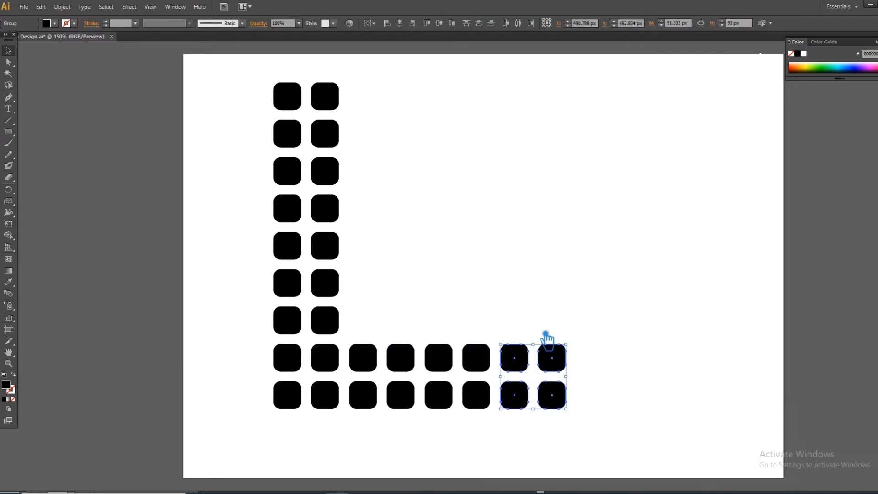
{"action": "left_click", "coordinate": [555, 366]}
{"action": "left_click", "coordinate": [633, 363]}
{"action": "left_click_drag", "start_coordinate": [625, 351], "coordinate": [288, 378]}
{"action": "right_click", "coordinate": [322, 361]}
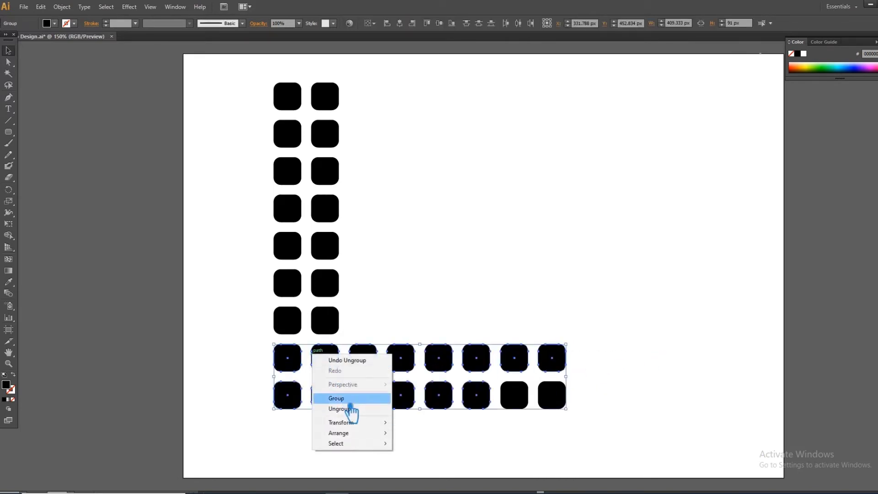
{"action": "left_click", "coordinate": [340, 398]}
{"action": "left_click", "coordinate": [613, 402]}
Ungroup and delete the rightmost pair of squares, then save the file.
{"action": "left_click_drag", "start_coordinate": [585, 428], "coordinate": [542, 315]}
{"action": "left_click", "coordinate": [556, 396]}
{"action": "right_click", "coordinate": [556, 394]}
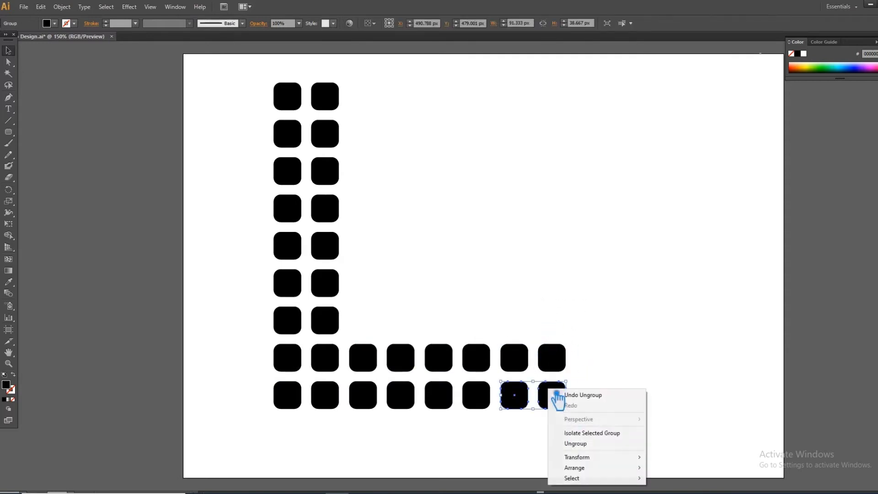
{"action": "left_click", "coordinate": [577, 443]}
{"action": "left_click", "coordinate": [617, 423]}
{"action": "left_click_drag", "start_coordinate": [600, 420], "coordinate": [556, 302]}
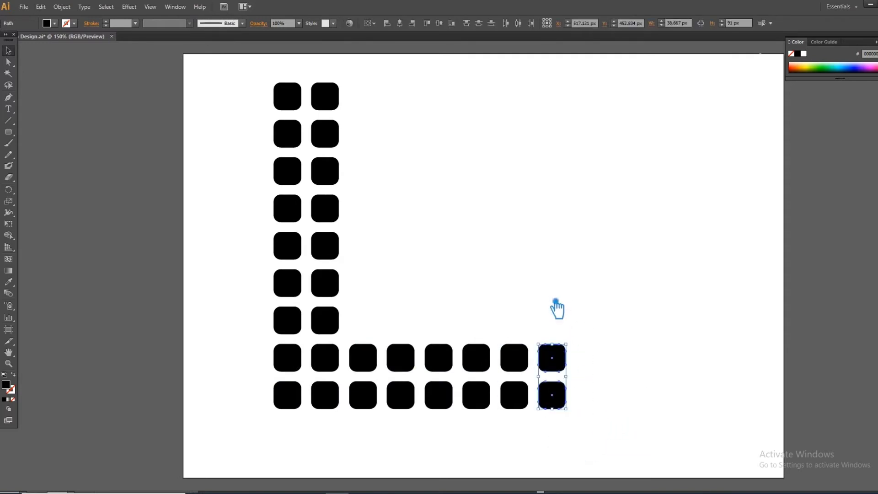
{"action": "key", "text": "Delete"}
{"action": "left_click_drag", "start_coordinate": [589, 268], "coordinate": [571, 267]}
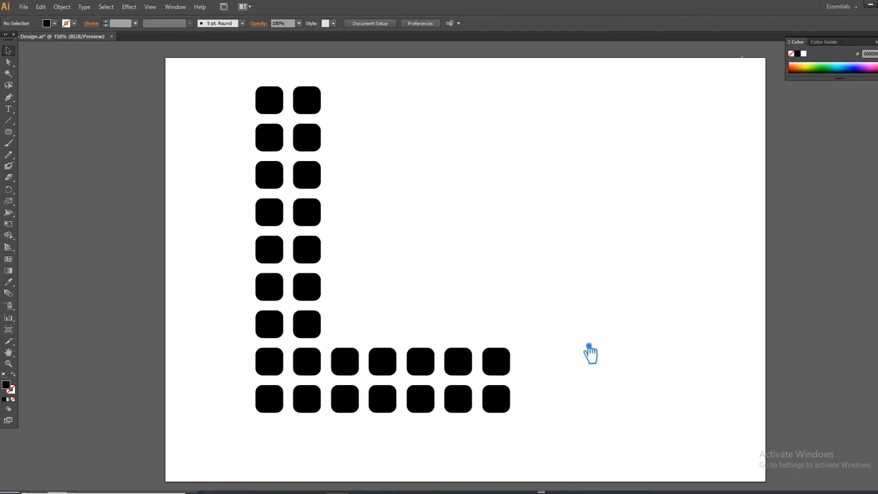
{"action": "key", "text": "ctrl+s"}
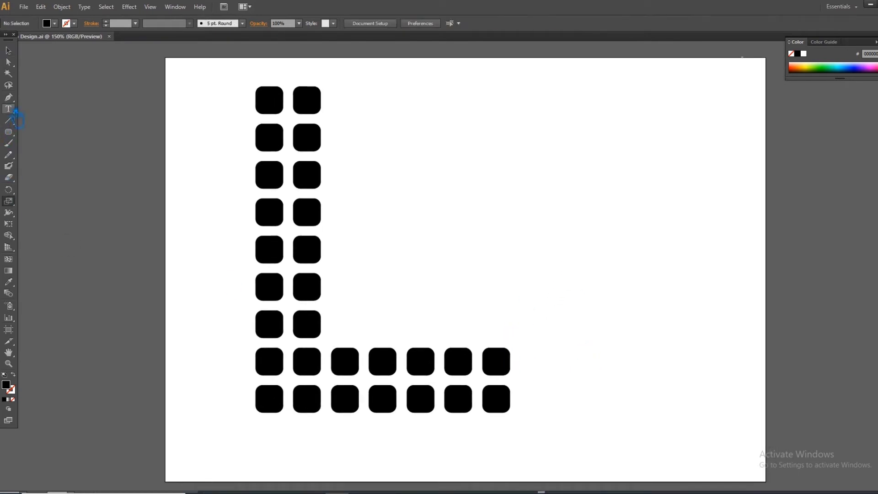
Set the stroke to dark grey 363E3F with a 20 pt weight.
{"action": "key", "text": "shift+x"}
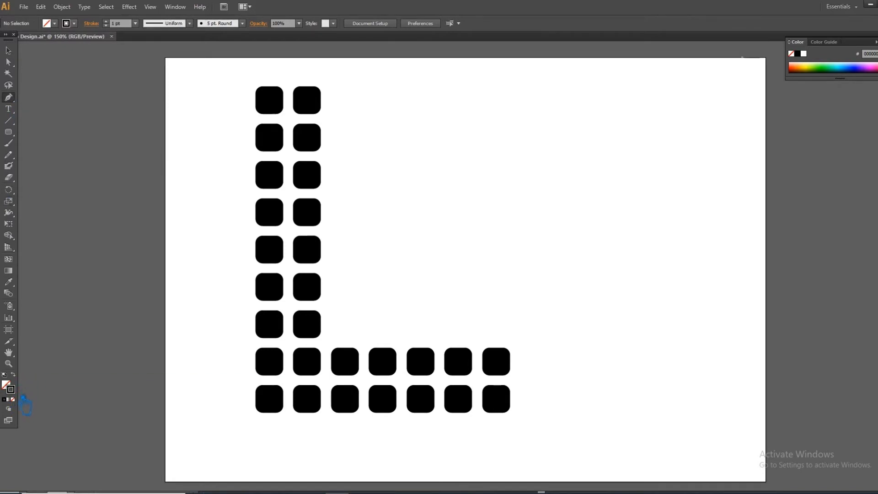
{"action": "double_click", "coordinate": [12, 390]}
{"action": "left_click", "coordinate": [477, 258]}
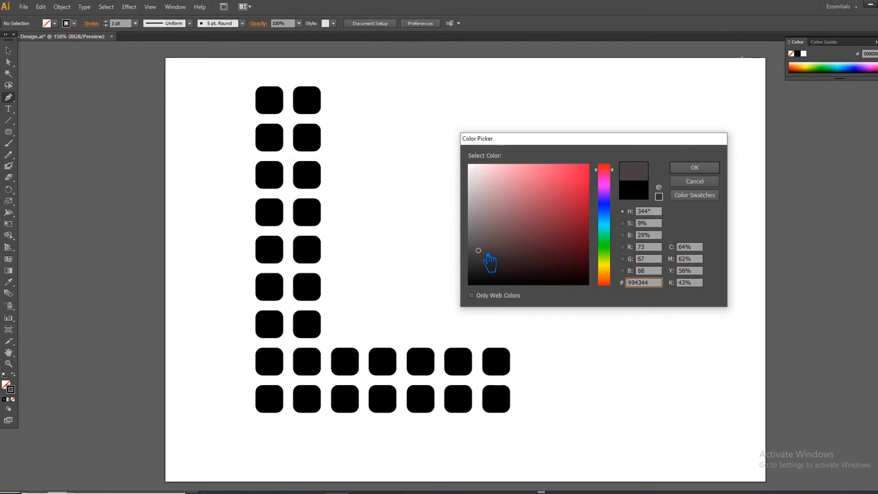
{"action": "left_click_drag", "start_coordinate": [609, 231], "coordinate": [601, 235]}
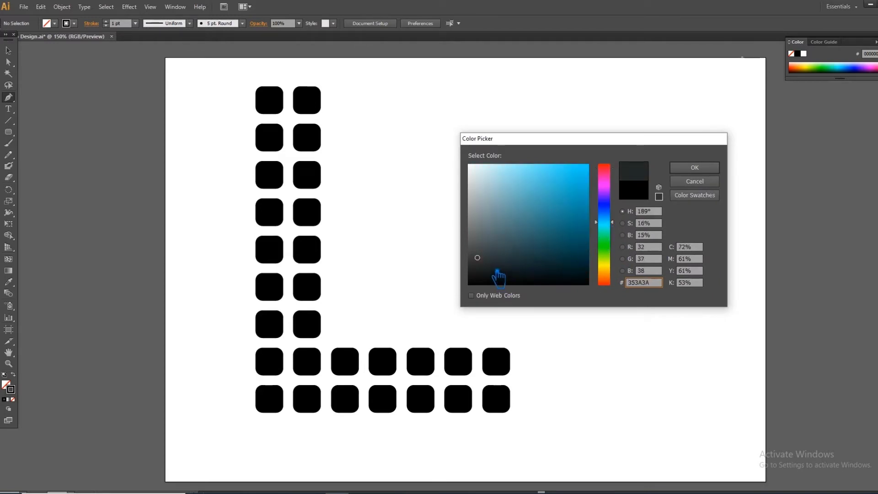
{"action": "left_click", "coordinate": [708, 168]}
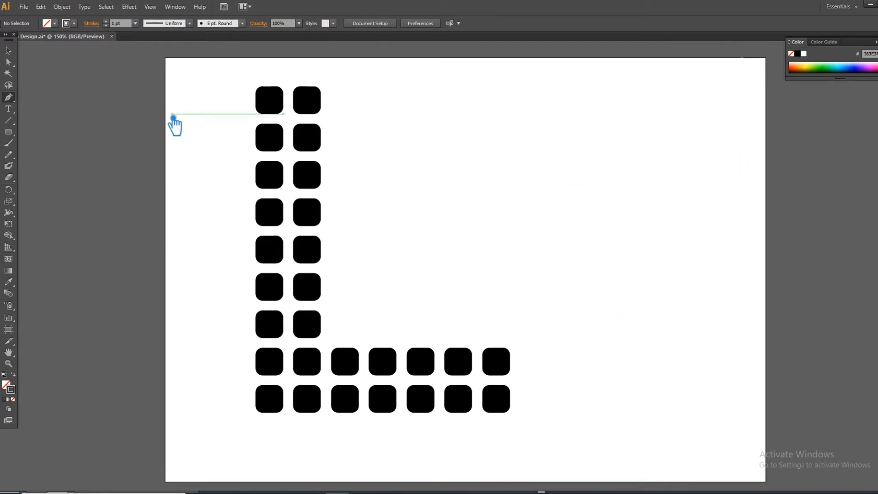
{"action": "left_click", "coordinate": [135, 23]}
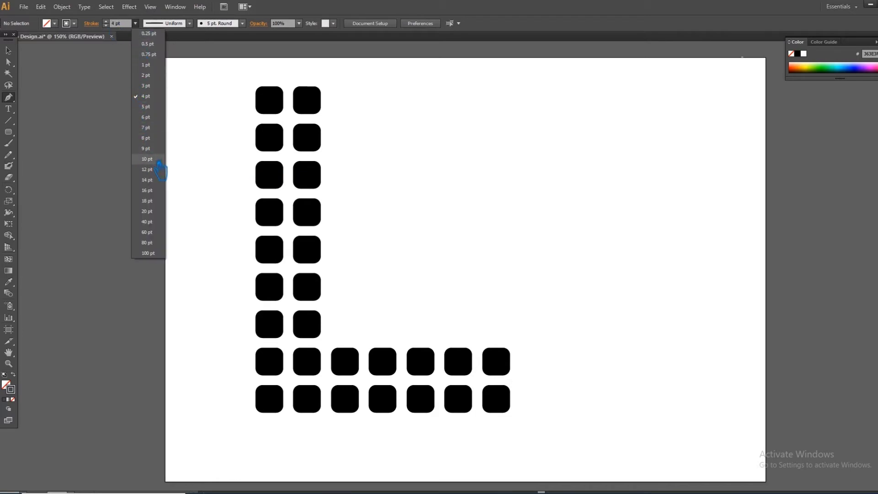
{"action": "left_click", "coordinate": [151, 211]}
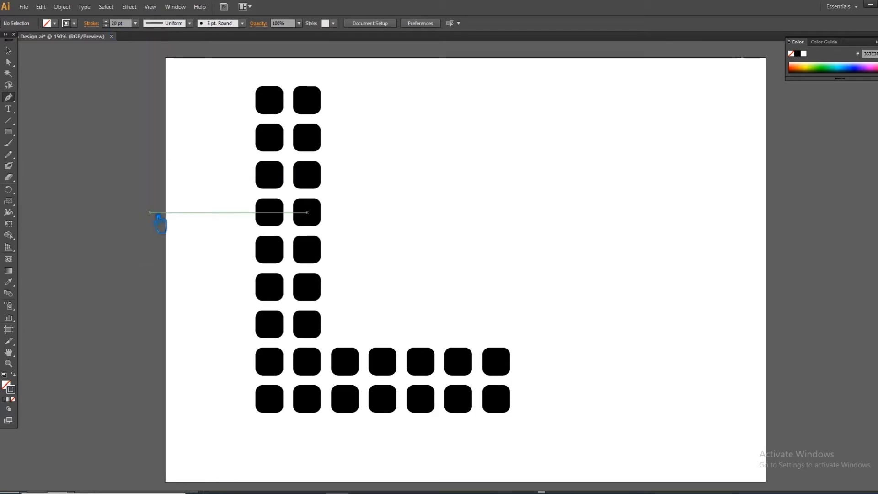
Draw a chevron through the top-left, second-row right and third-row left squares.
{"action": "left_click", "coordinate": [270, 99]}
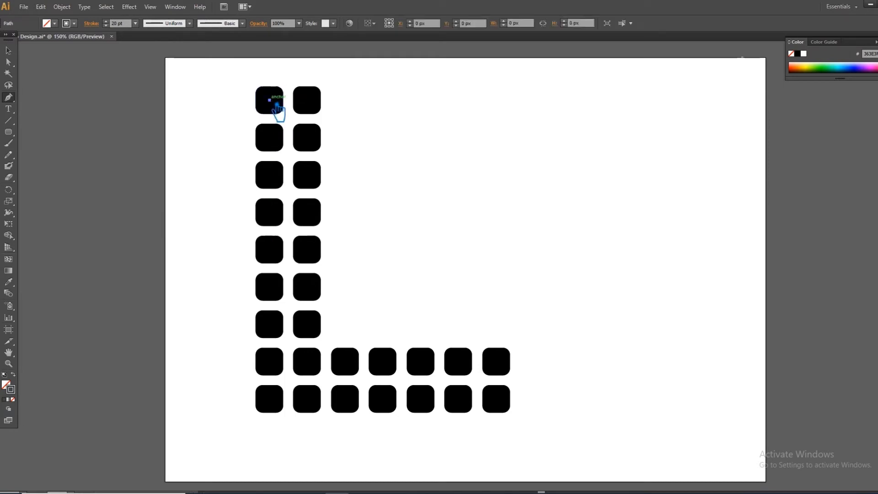
{"action": "left_click", "coordinate": [315, 143]}
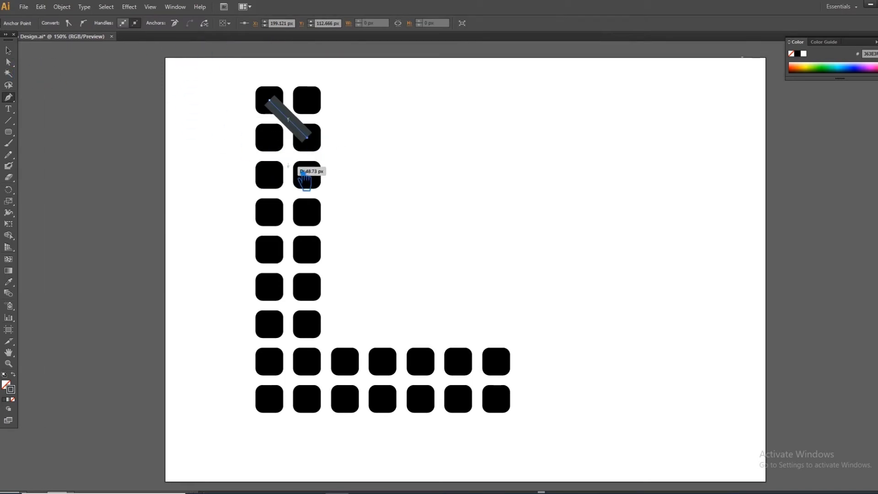
{"action": "left_click", "coordinate": [271, 176]}
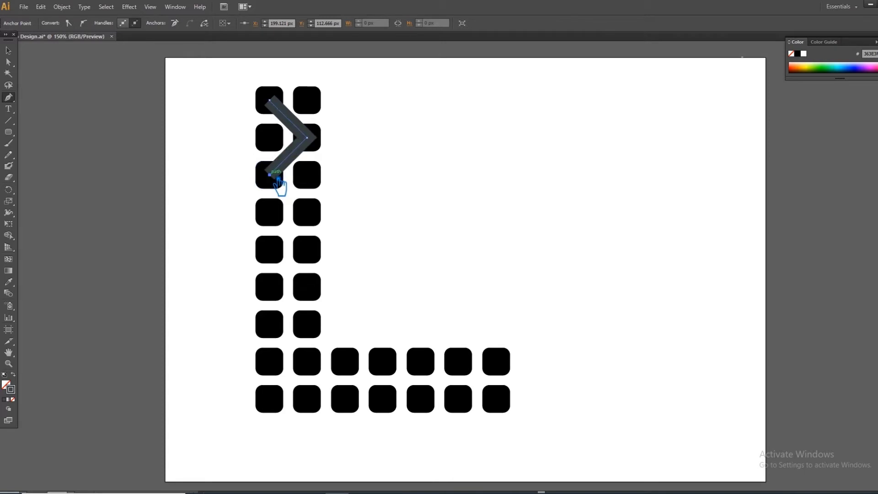
{"action": "left_click", "coordinate": [8, 50]}
{"action": "left_click", "coordinate": [43, 78]}
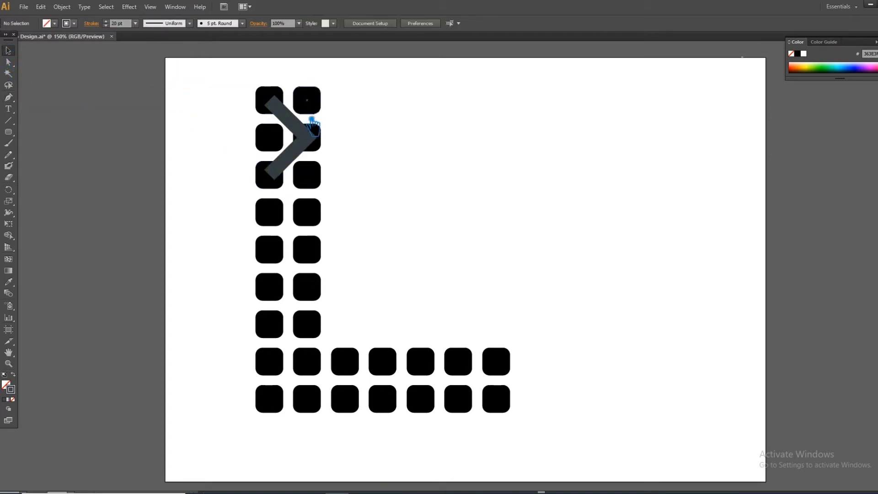
Thin the chevron's stroke weight to 10 pt.
{"action": "left_click", "coordinate": [305, 139]}
{"action": "left_click", "coordinate": [271, 108]}
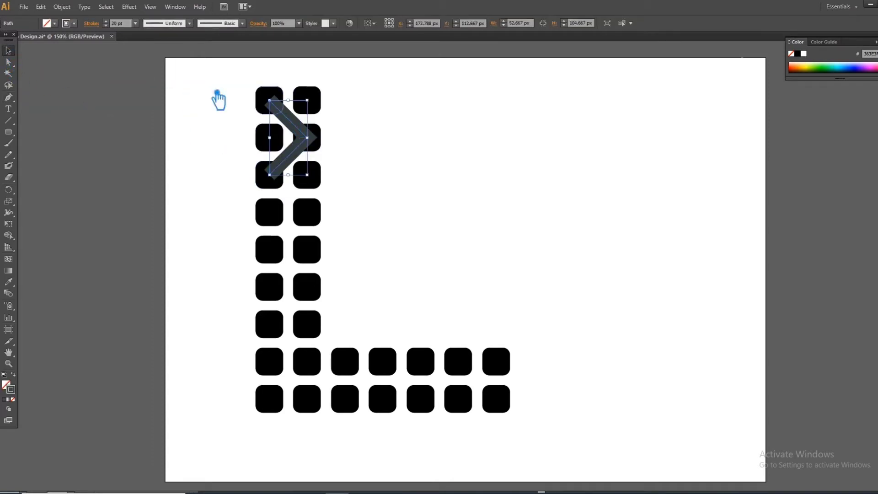
{"action": "left_click", "coordinate": [135, 23]}
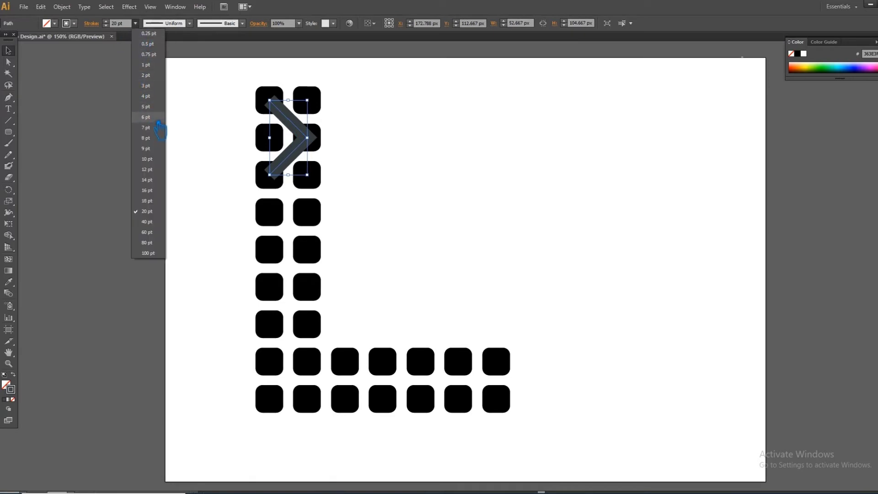
{"action": "left_click", "coordinate": [151, 158]}
{"action": "left_click", "coordinate": [92, 174]}
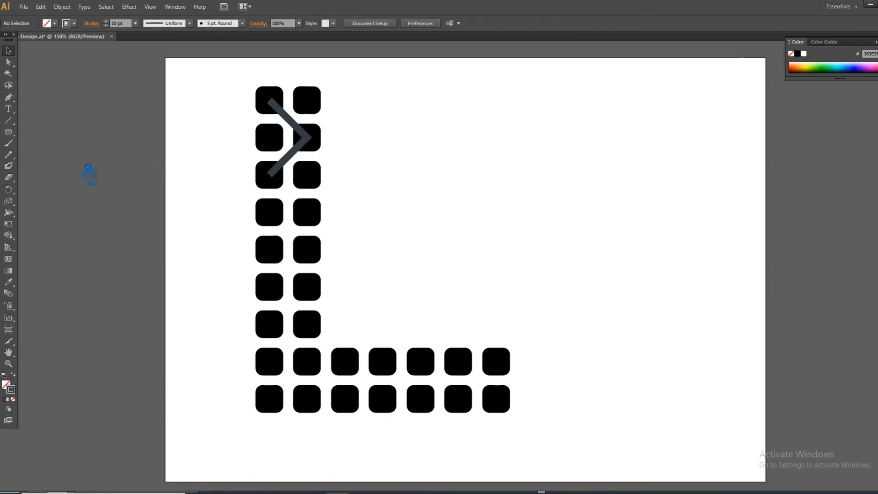
Recolour the chevron's stroke to black 000000.
{"action": "left_click", "coordinate": [300, 126]}
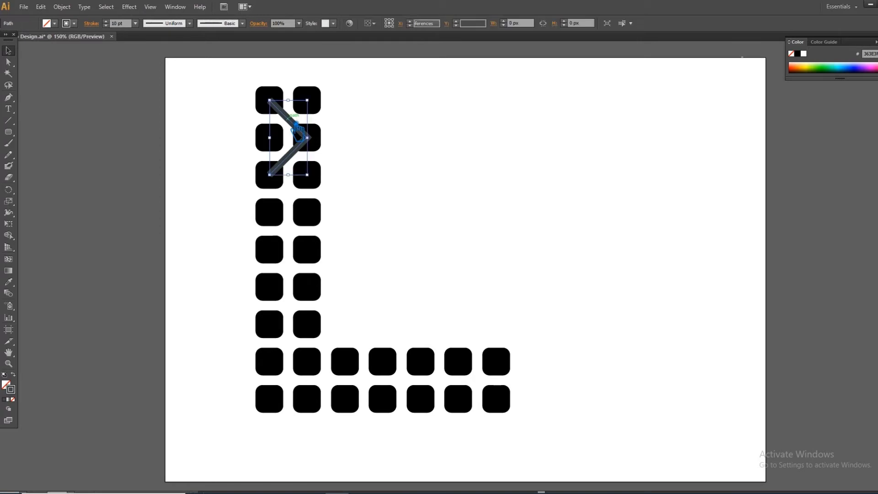
{"action": "double_click", "coordinate": [11, 389]}
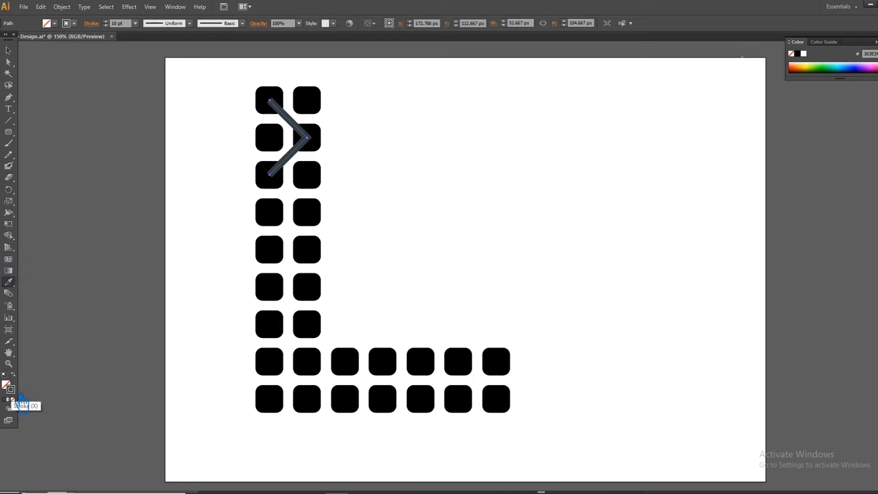
{"action": "type", "text": "000000"}
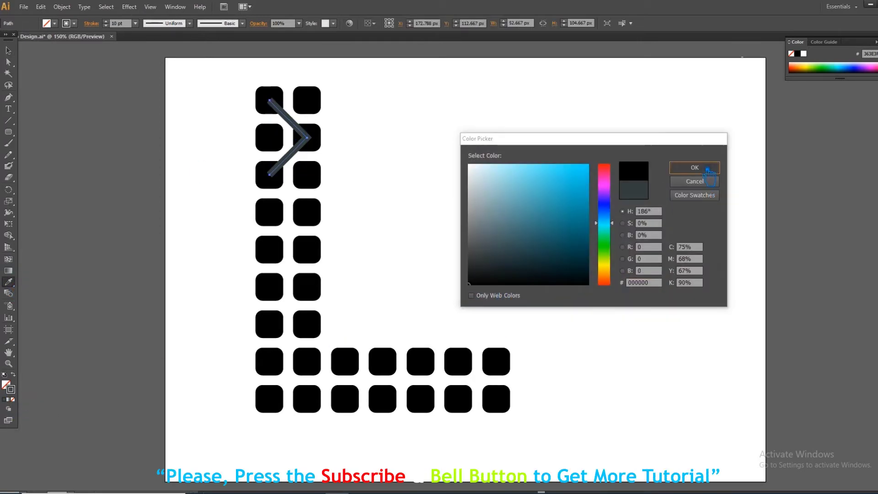
{"action": "left_click", "coordinate": [694, 167]}
{"action": "left_click", "coordinate": [477, 157]}
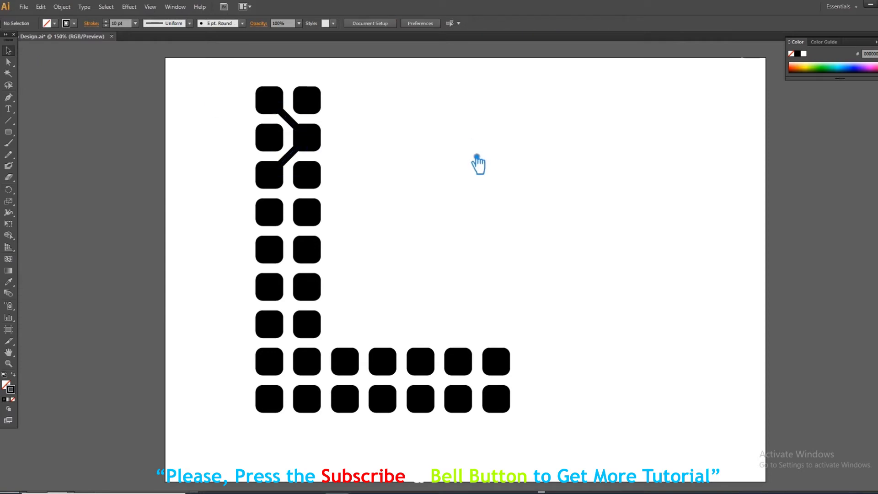
{"action": "left_click", "coordinate": [298, 124]}
{"action": "key", "text": "p"}
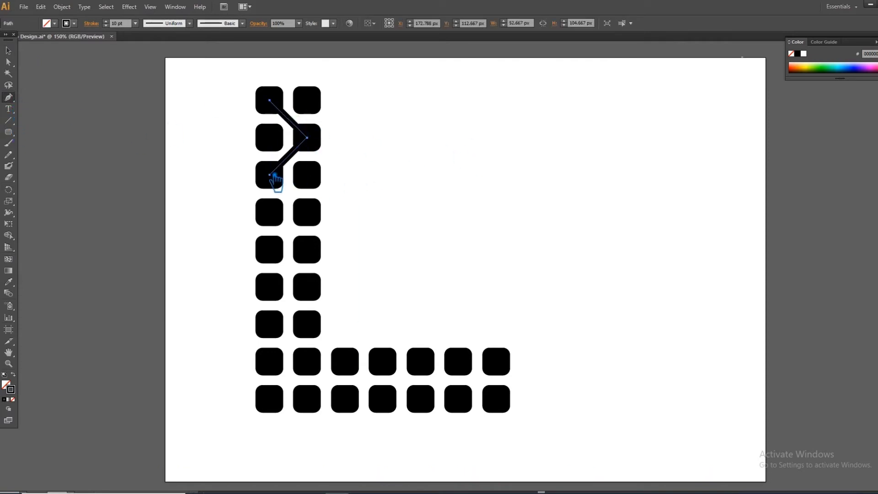
Continue the path zigzagging between left and right square centres down to the bottom-left square.
{"action": "left_click", "coordinate": [269, 174]}
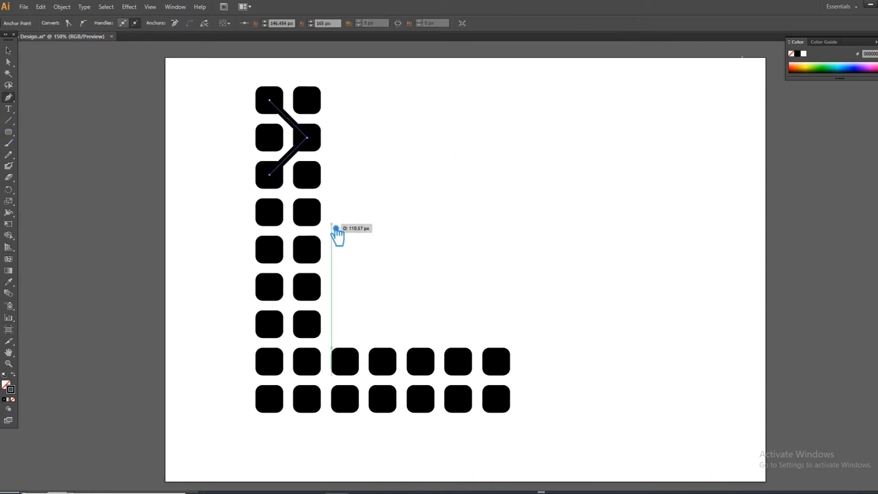
{"action": "left_click", "coordinate": [307, 212]}
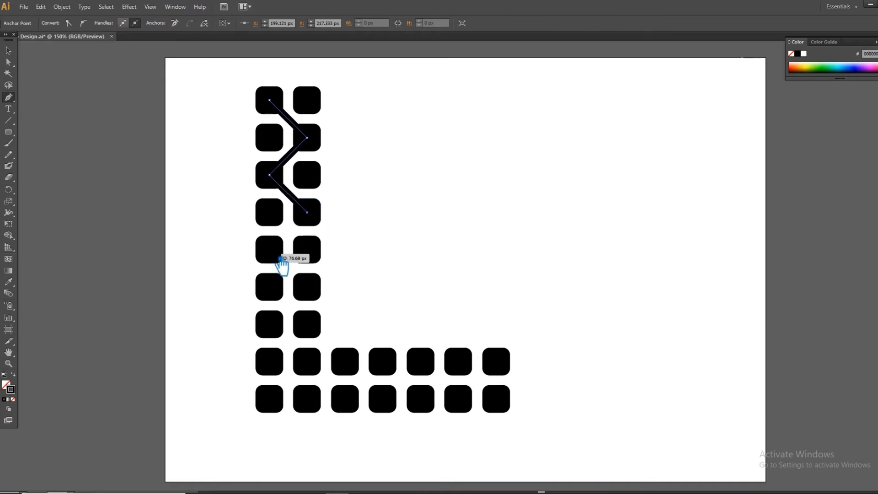
{"action": "left_click", "coordinate": [269, 249]}
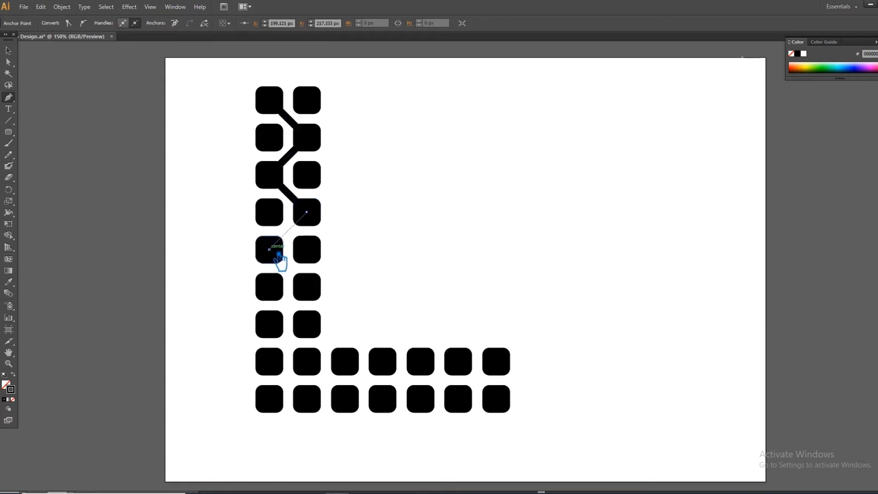
{"action": "left_click", "coordinate": [307, 287]}
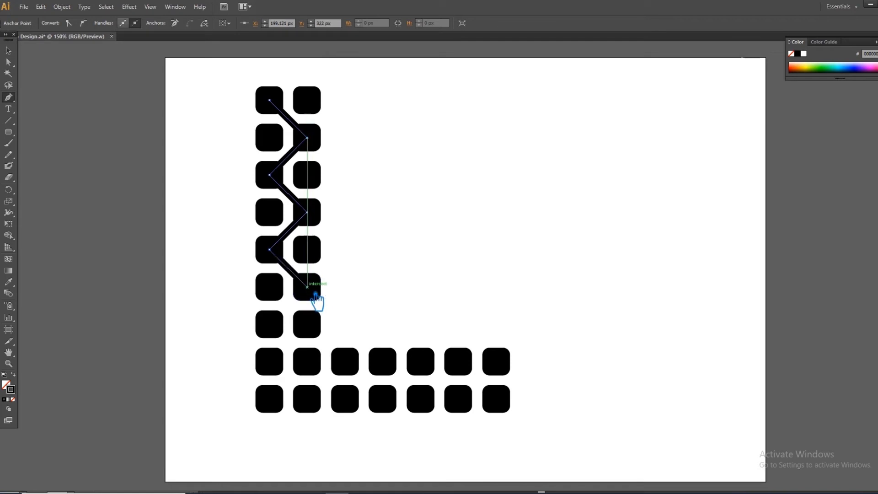
{"action": "left_click", "coordinate": [269, 323]}
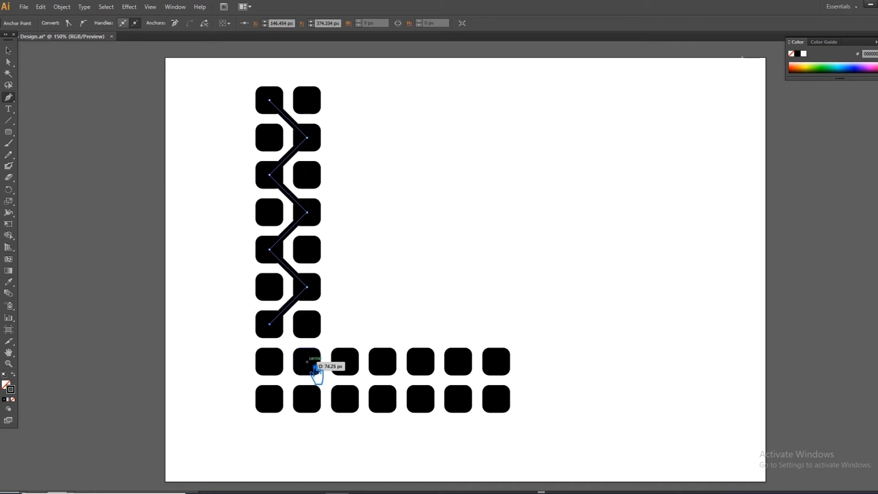
{"action": "left_click", "coordinate": [307, 362]}
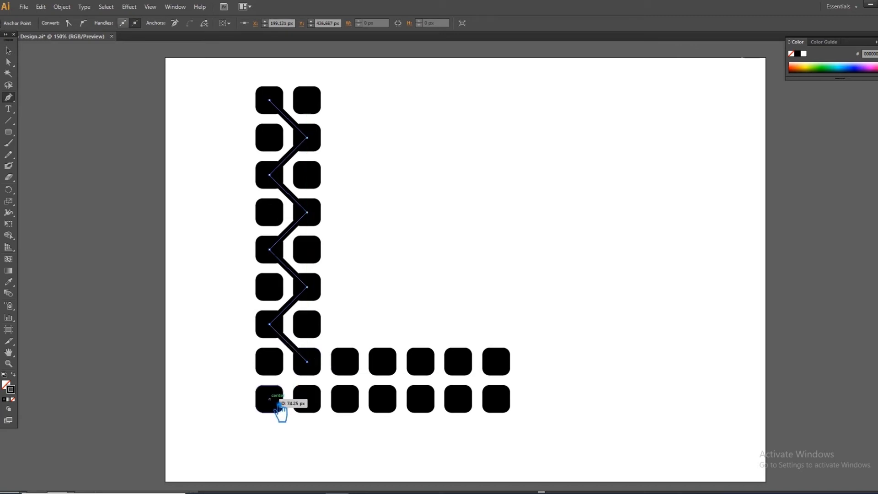
{"action": "left_click", "coordinate": [269, 398]}
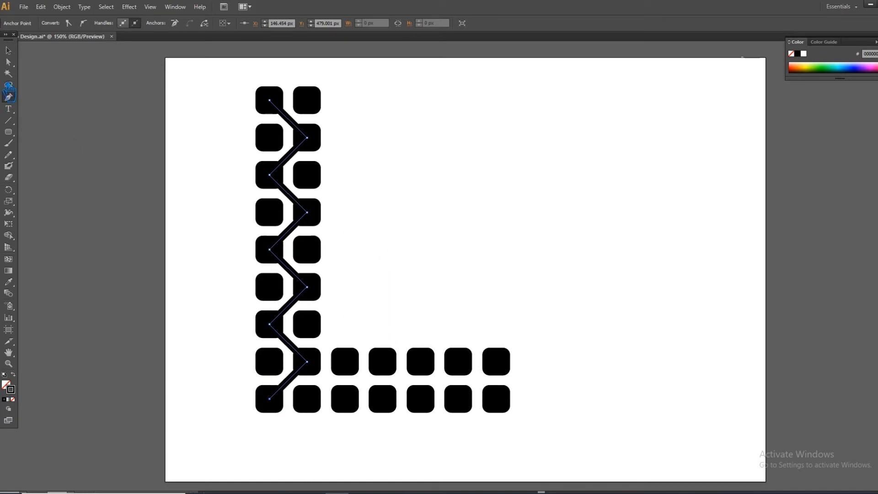
{"action": "left_click", "coordinate": [19, 51]}
{"action": "left_click", "coordinate": [421, 133]}
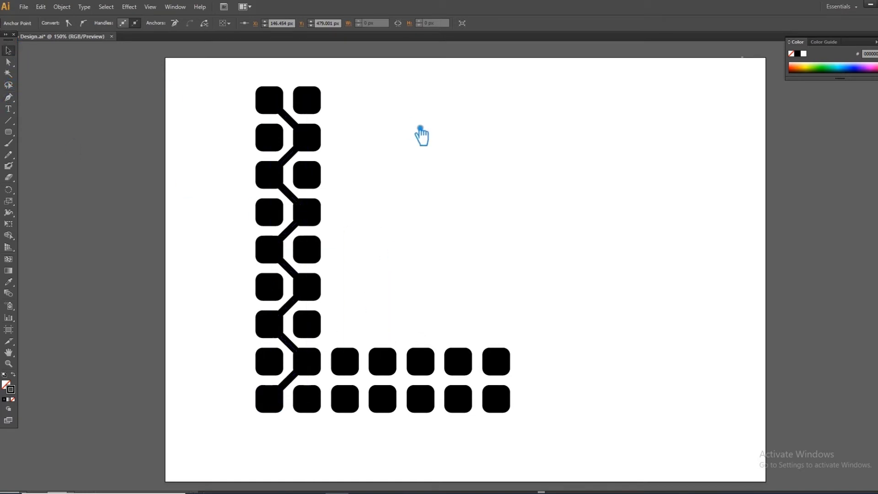
Paste the zigzag in front and reflect a vertical copy to crisscross the original.
{"action": "double_click", "coordinate": [302, 124]}
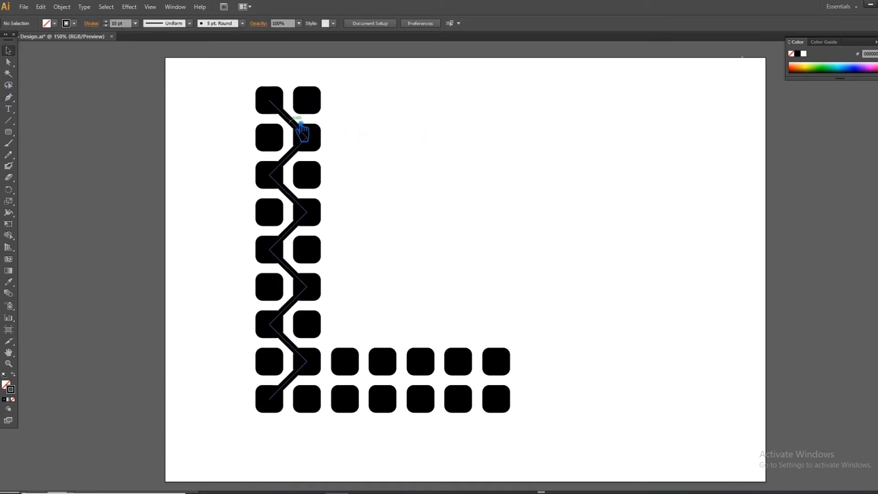
{"action": "double_click", "coordinate": [170, 98]}
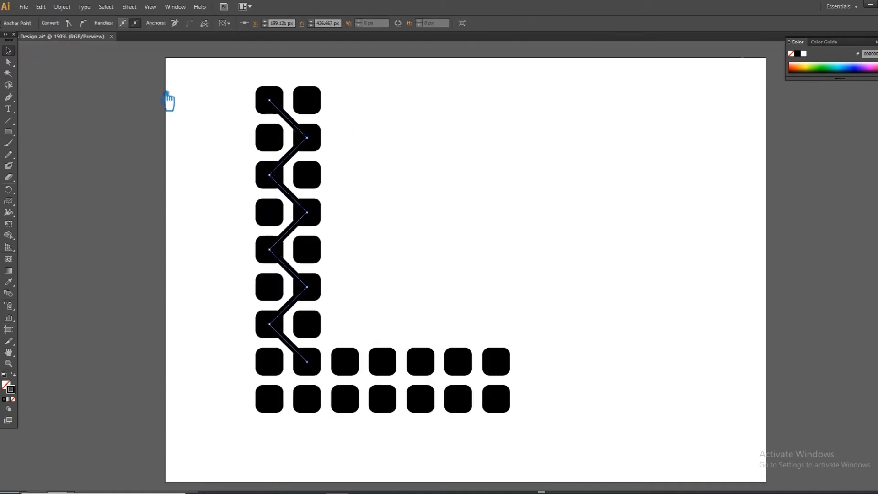
{"action": "left_click", "coordinate": [421, 151]}
{"action": "left_click", "coordinate": [293, 170]}
{"action": "left_click", "coordinate": [411, 176]}
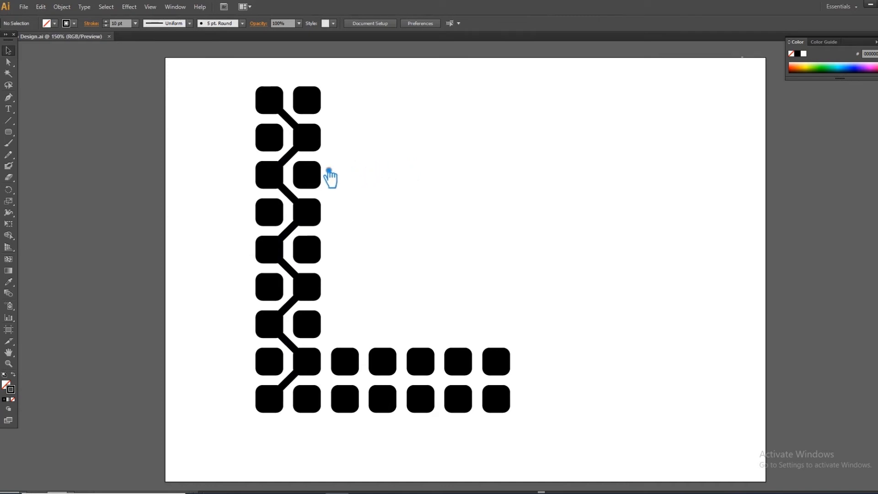
{"action": "left_click", "coordinate": [295, 163]}
{"action": "key", "text": "ctrl+f"}
{"action": "right_click", "coordinate": [293, 160]}
{"action": "mouse_move", "coordinate": [334, 280]}
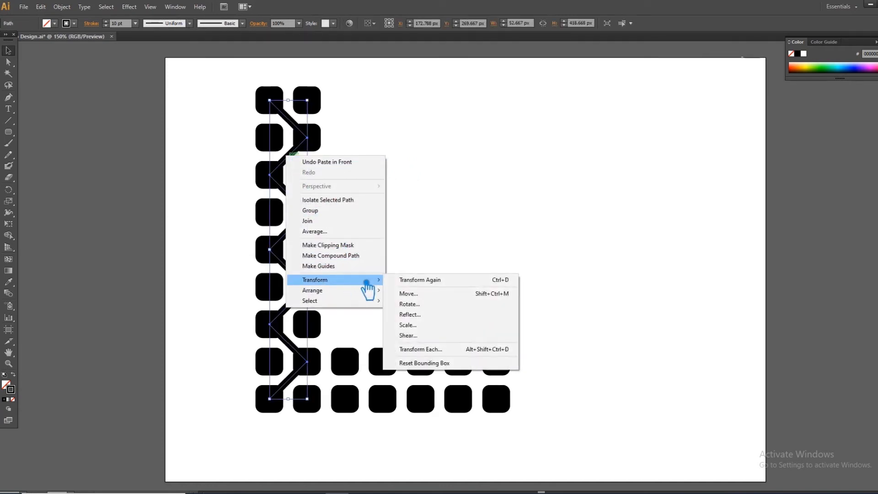
{"action": "left_click", "coordinate": [426, 314]}
{"action": "left_click", "coordinate": [765, 277]}
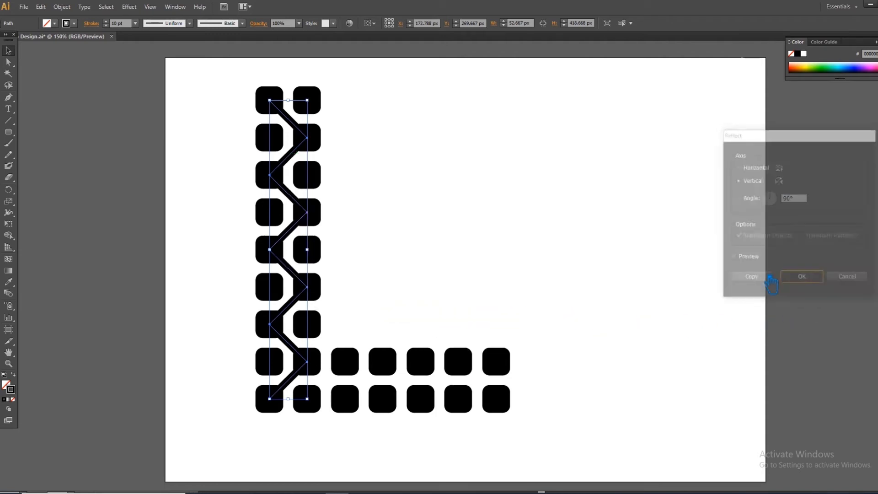
{"action": "left_click", "coordinate": [617, 242]}
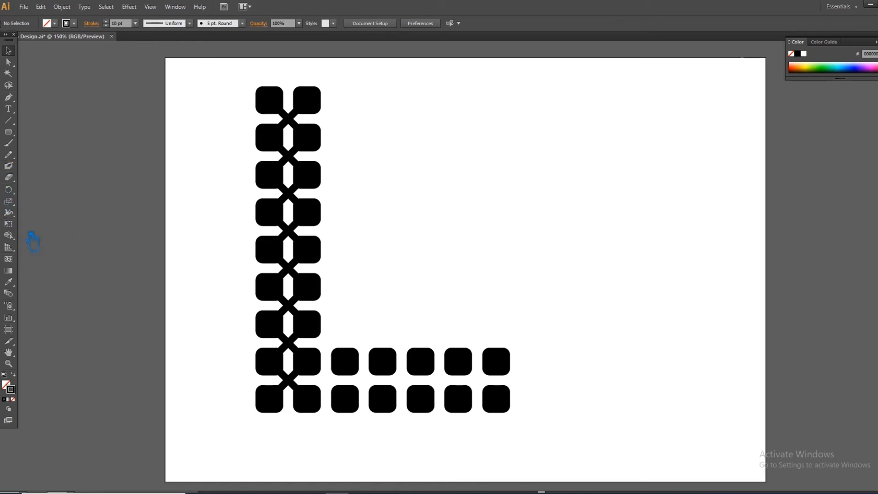
Group the two crisscrossing zigzags together and save the document.
{"action": "left_click", "coordinate": [9, 97]}
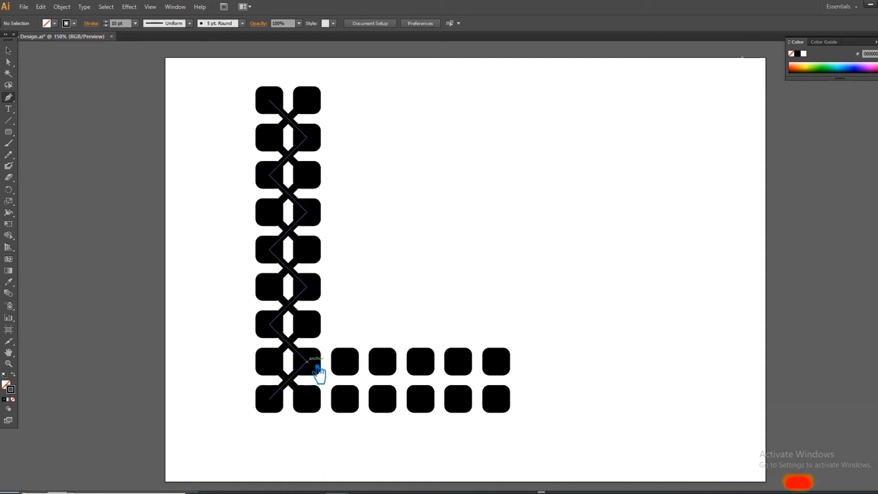
{"action": "key", "text": "v"}
{"action": "left_click", "coordinate": [292, 123]}
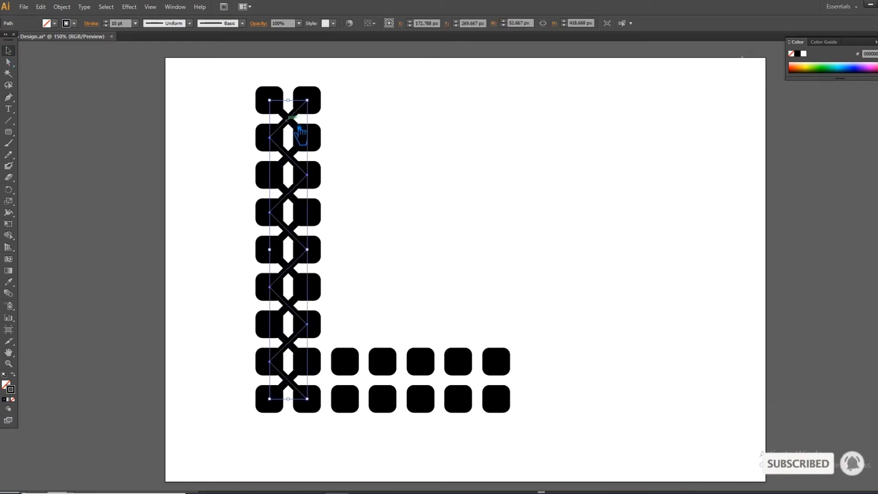
{"action": "left_click", "coordinate": [314, 155], "text": "shift"}
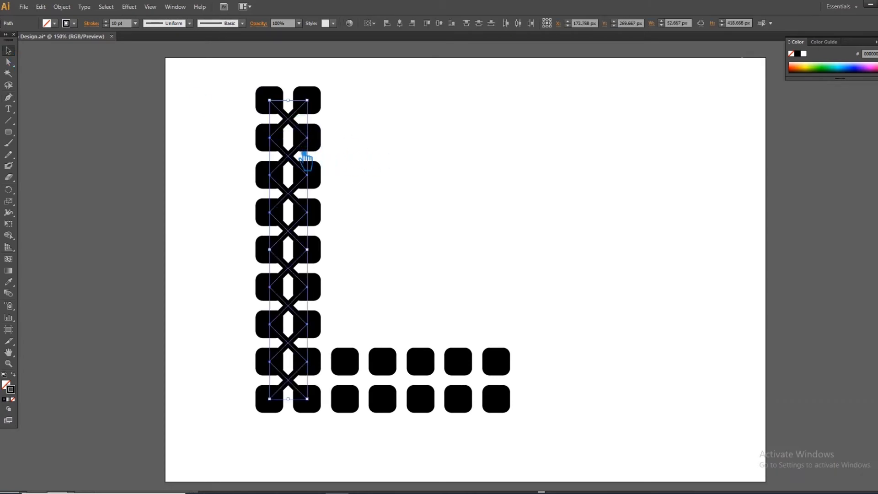
{"action": "key", "text": "ctrl+g"}
{"action": "left_click", "coordinate": [399, 161]}
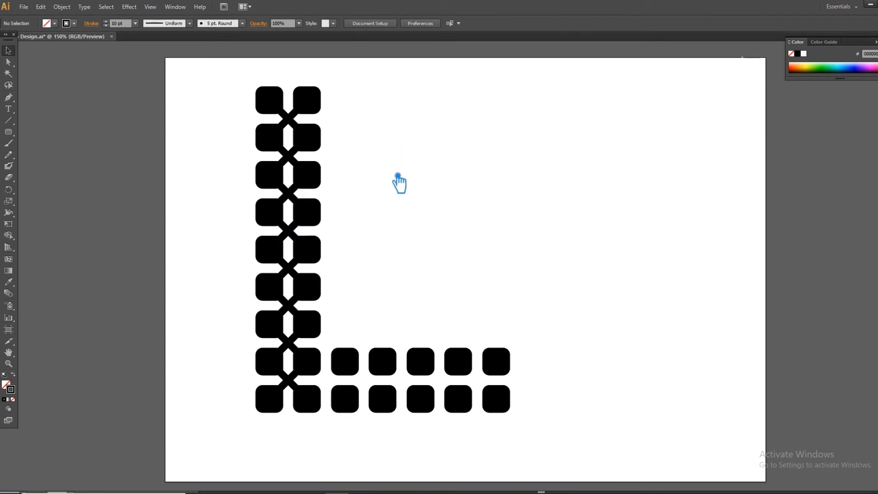
{"action": "key", "text": "ctrl+s"}
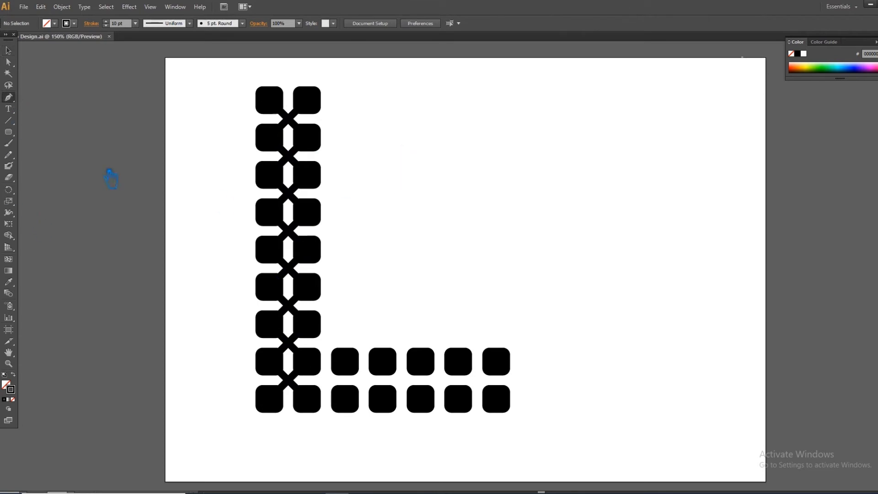
Draw a zigzag path alternating between the bottom bar's two rows out to the rightmost square.
{"action": "left_click", "coordinate": [316, 403]}
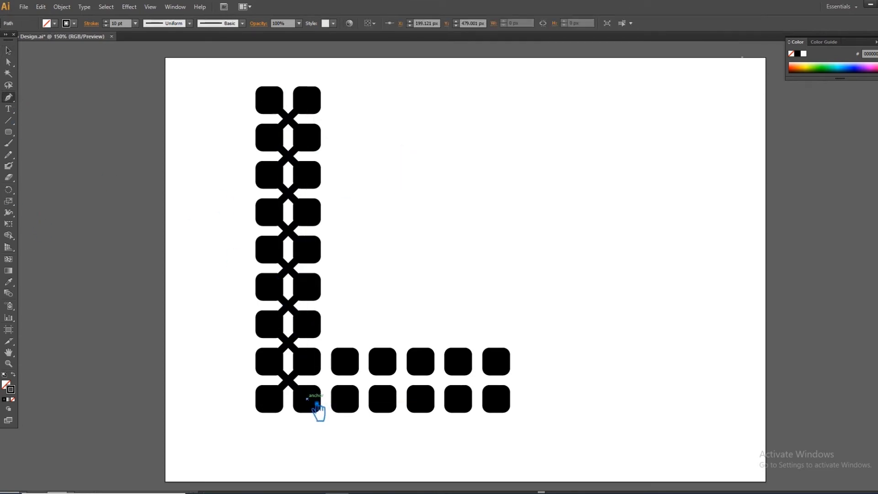
{"action": "left_click", "coordinate": [353, 368]}
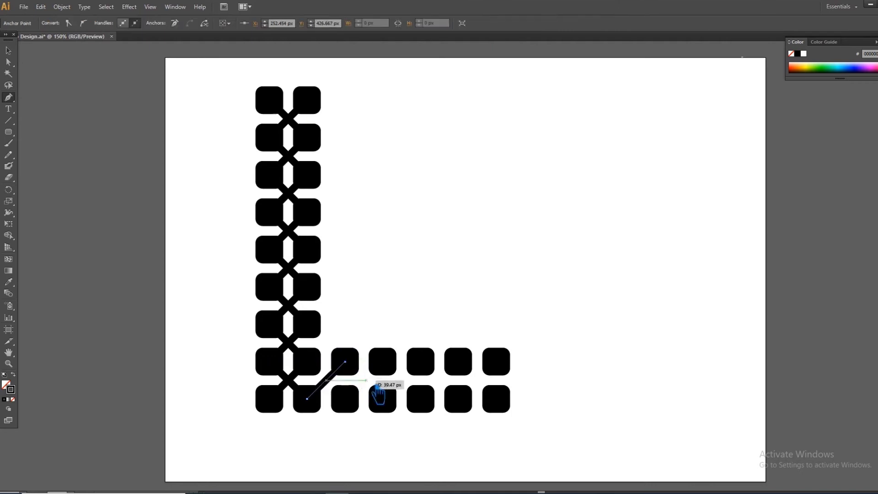
{"action": "left_click", "coordinate": [392, 407]}
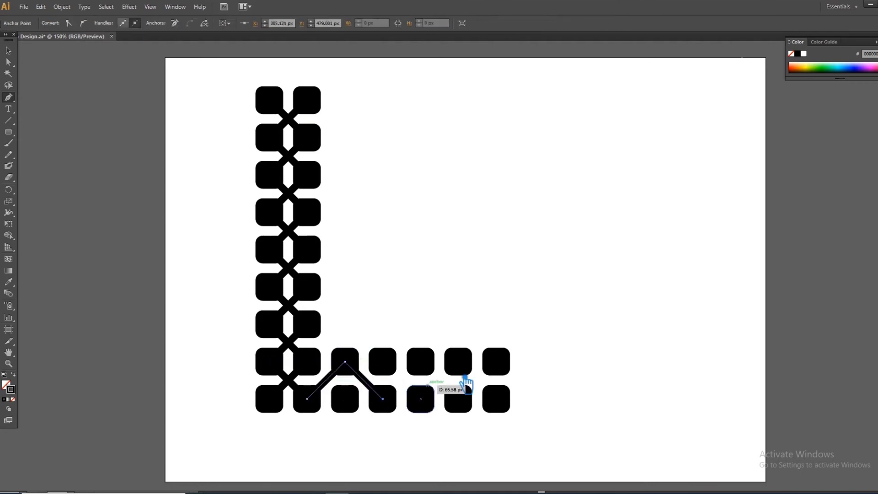
{"action": "left_click", "coordinate": [430, 369]}
{"action": "left_click", "coordinate": [467, 407]}
{"action": "left_click", "coordinate": [504, 369]}
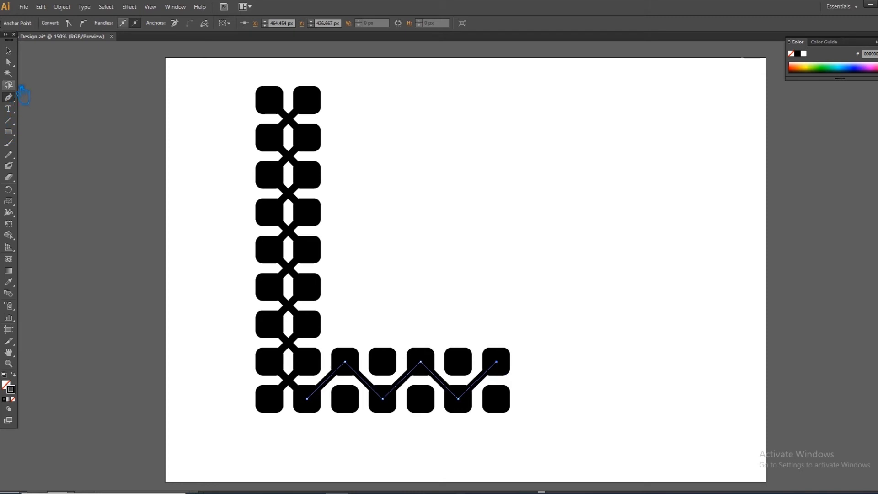
{"action": "left_click", "coordinate": [9, 50]}
{"action": "left_click", "coordinate": [488, 378]}
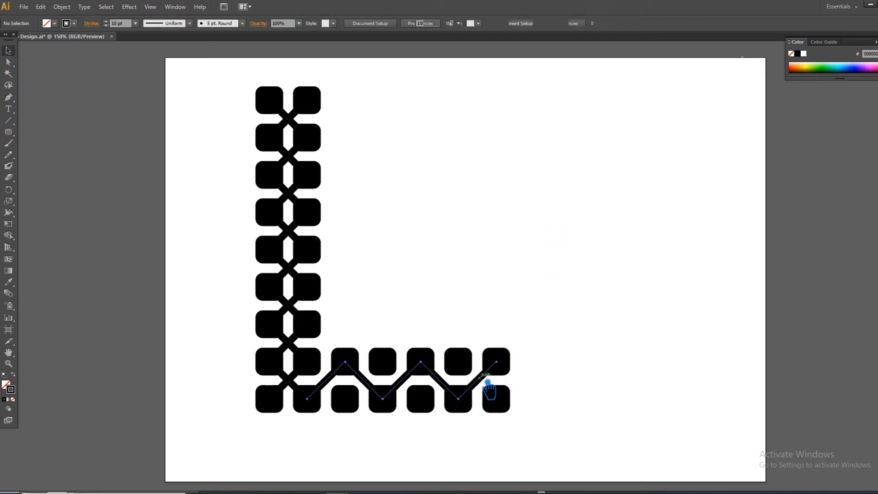
Reflect a copy of the bottom zigzag across the vertical axis, then marquee-select the whole L.
{"action": "right_click", "coordinate": [479, 382]}
{"action": "mouse_move", "coordinate": [506, 354]}
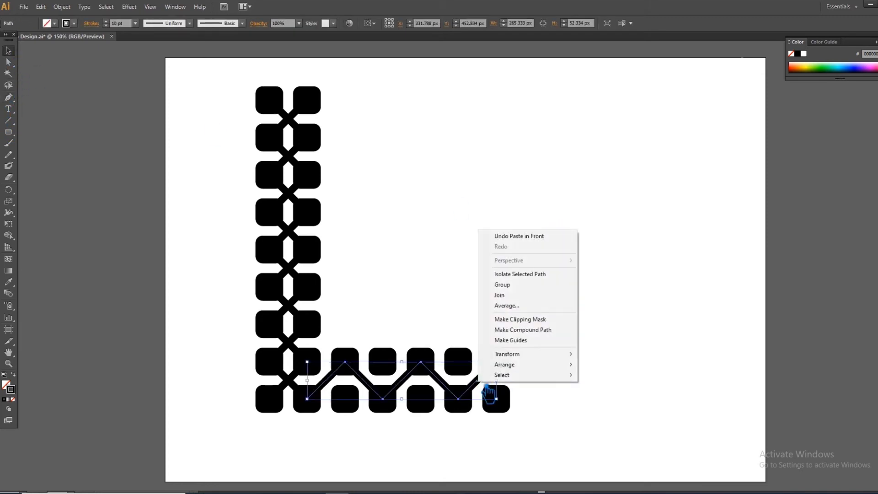
{"action": "left_click", "coordinate": [611, 389]}
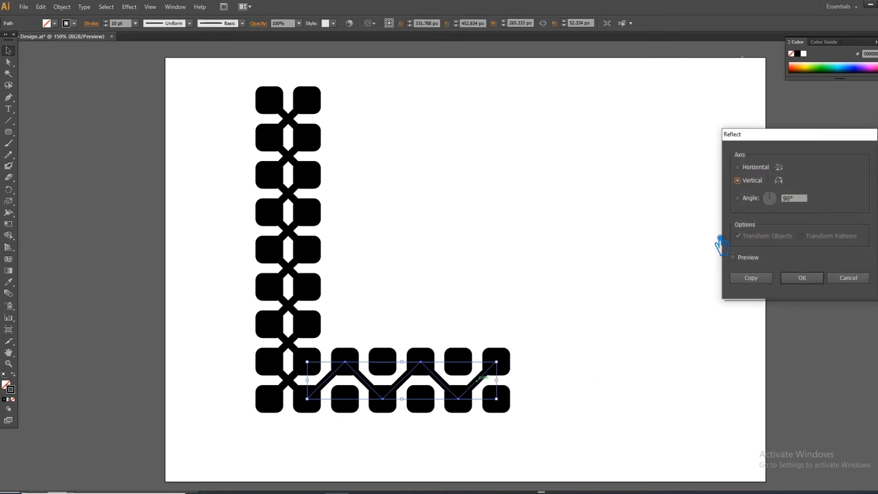
{"action": "left_click", "coordinate": [816, 282]}
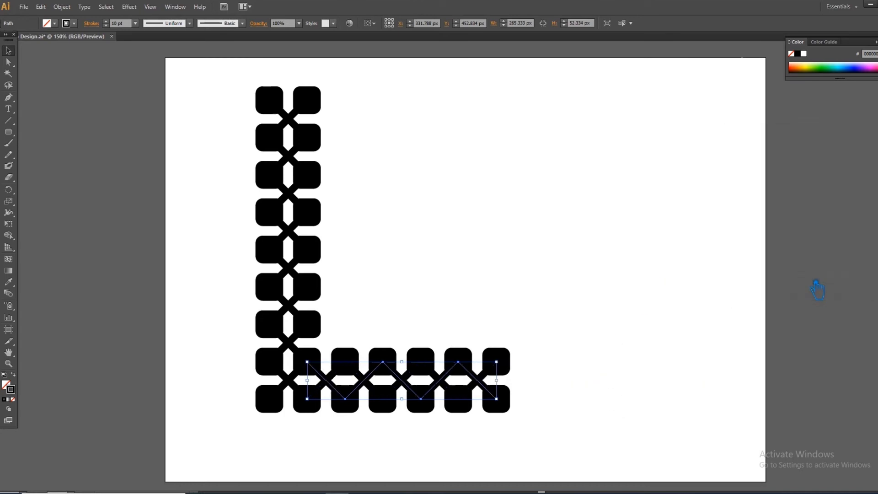
{"action": "left_click", "coordinate": [683, 265]}
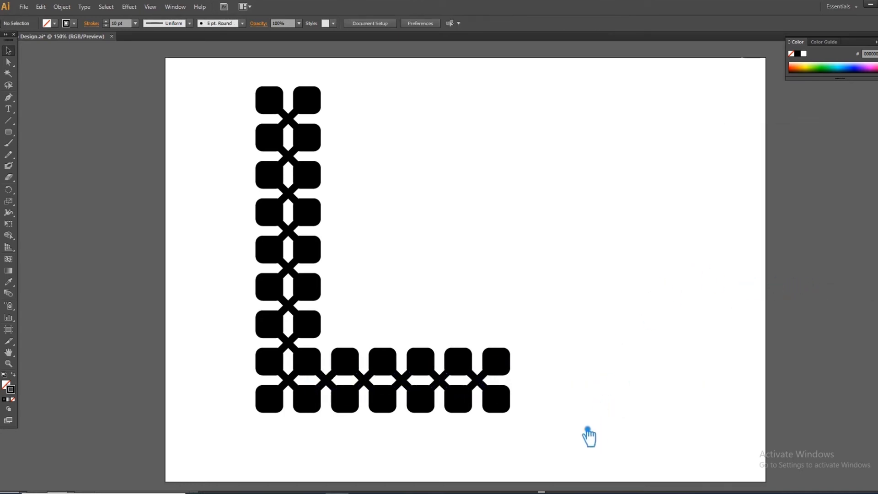
{"action": "left_click_drag", "start_coordinate": [588, 430], "coordinate": [200, 64]}
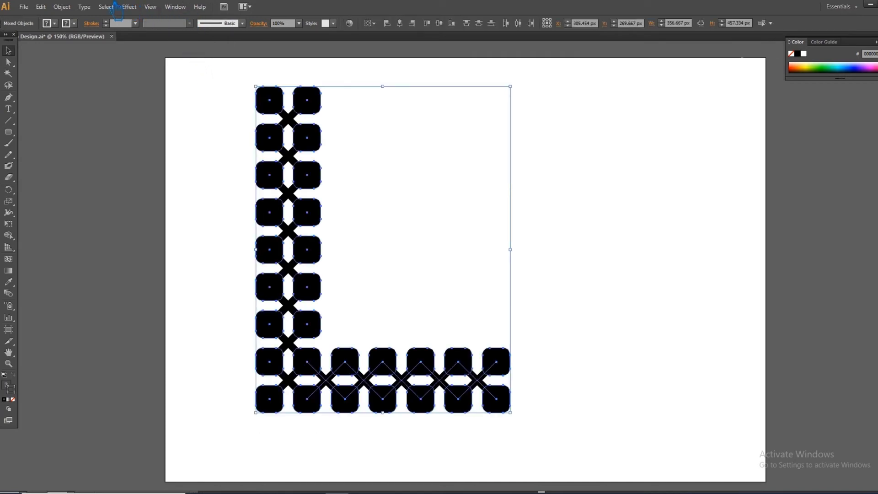
Expand the bottom row's crisscross link strokes into filled shapes.
{"action": "left_click", "coordinate": [62, 7]}
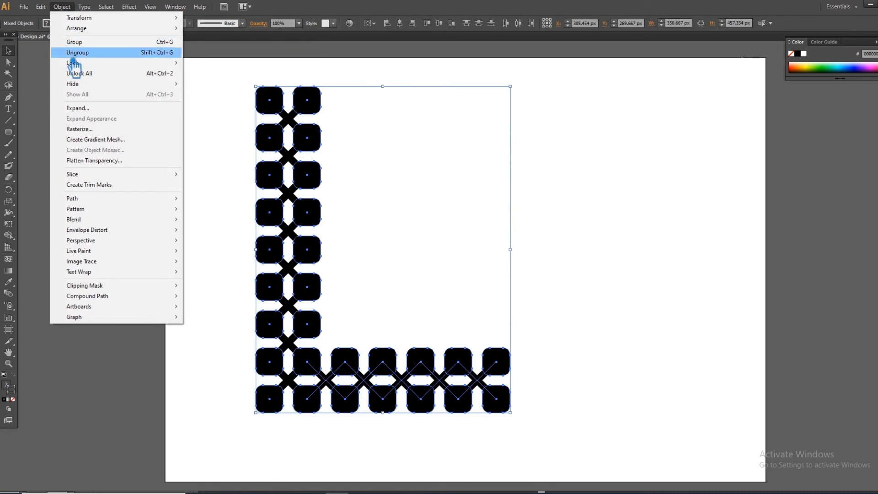
{"action": "left_click", "coordinate": [87, 107]}
{"action": "left_click", "coordinate": [447, 303]}
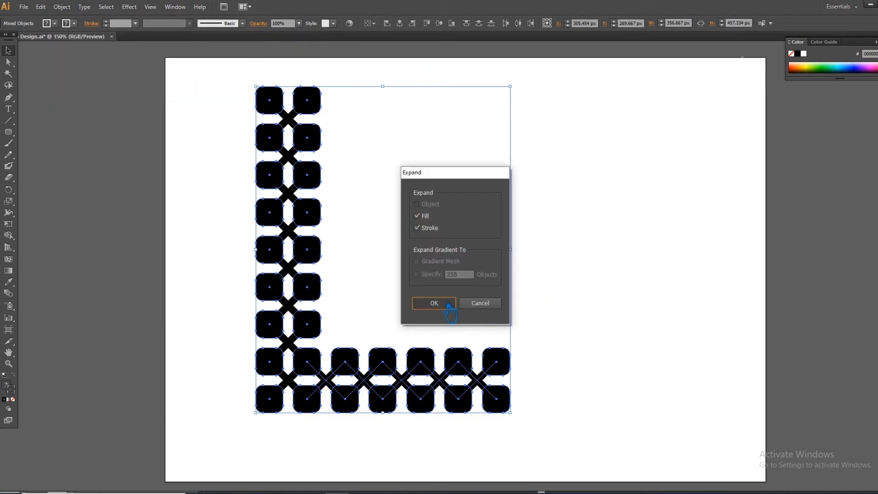
{"action": "left_click", "coordinate": [608, 315]}
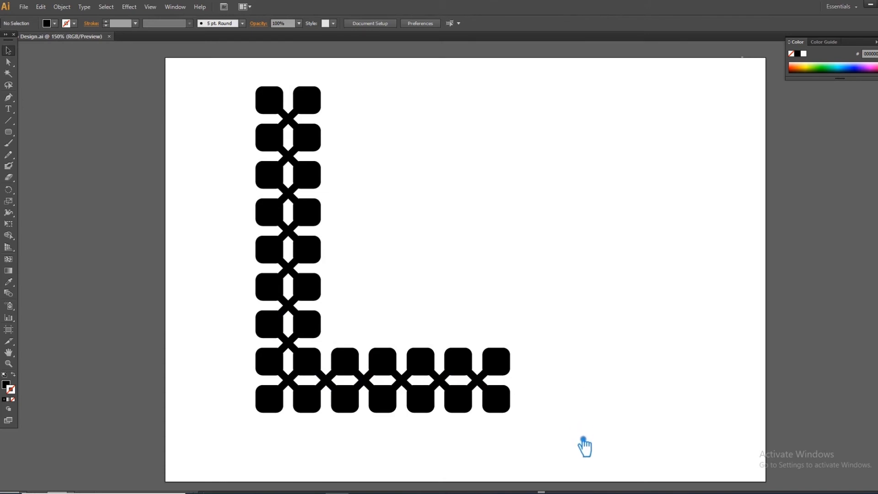
{"action": "left_click_drag", "start_coordinate": [575, 435], "coordinate": [193, 78]}
{"action": "key", "text": "ctrl+8"}
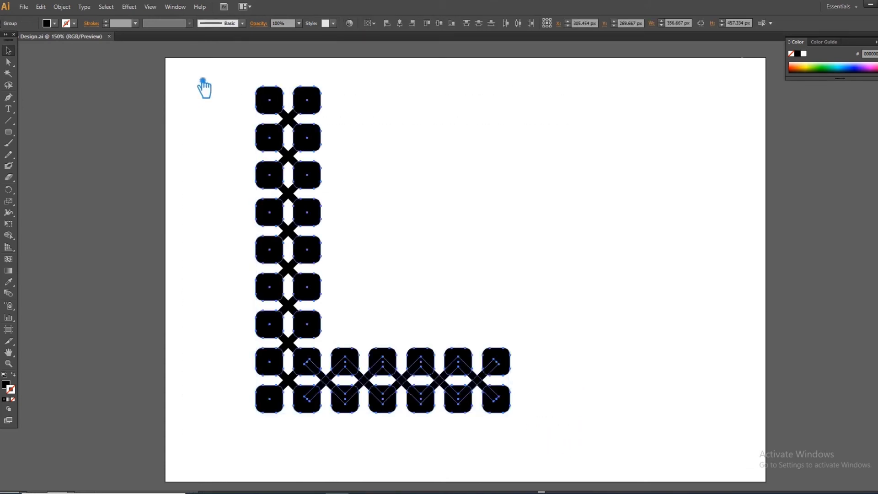
{"action": "left_click", "coordinate": [633, 201]}
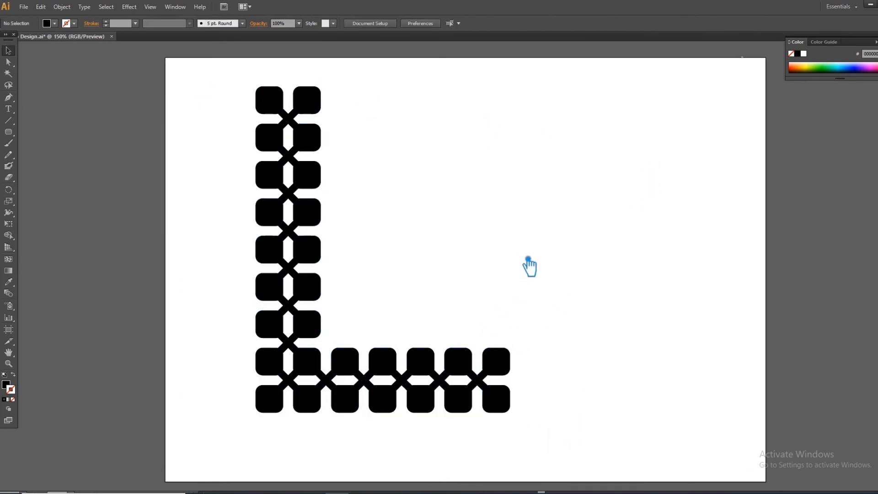
Expand the vertical column's link strokes and group all the L pieces together.
{"action": "key", "text": "ctrl+z"}
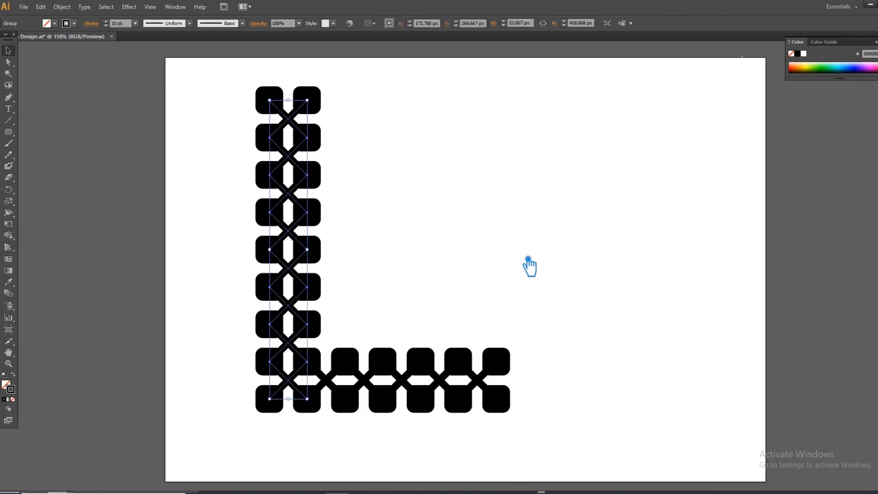
{"action": "left_click", "coordinate": [62, 6]}
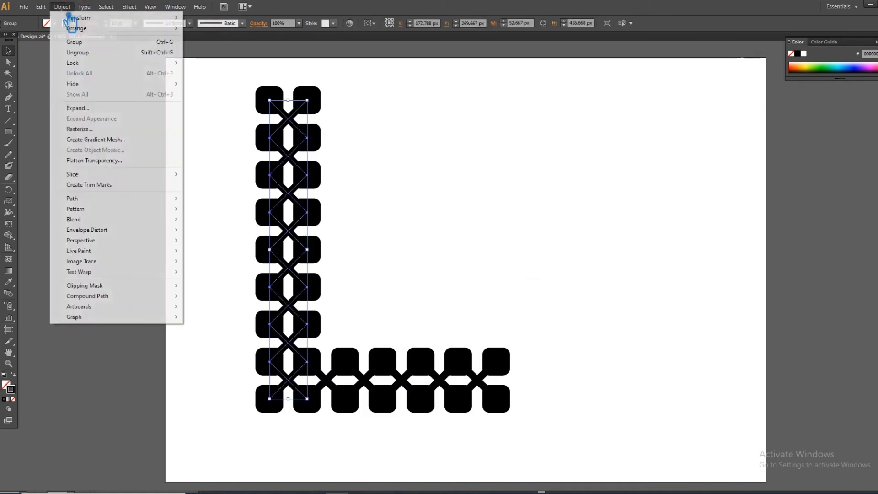
{"action": "left_click", "coordinate": [93, 109]}
{"action": "left_click", "coordinate": [434, 304]}
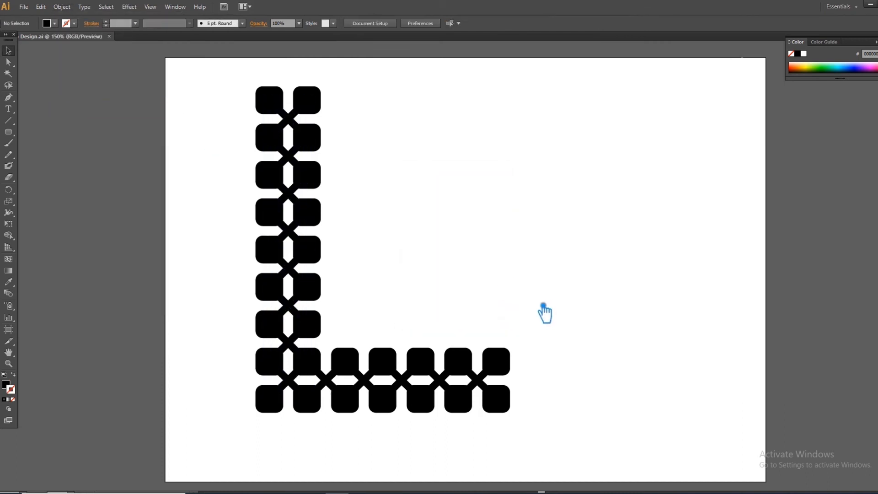
{"action": "left_click_drag", "start_coordinate": [567, 433], "coordinate": [197, 70]}
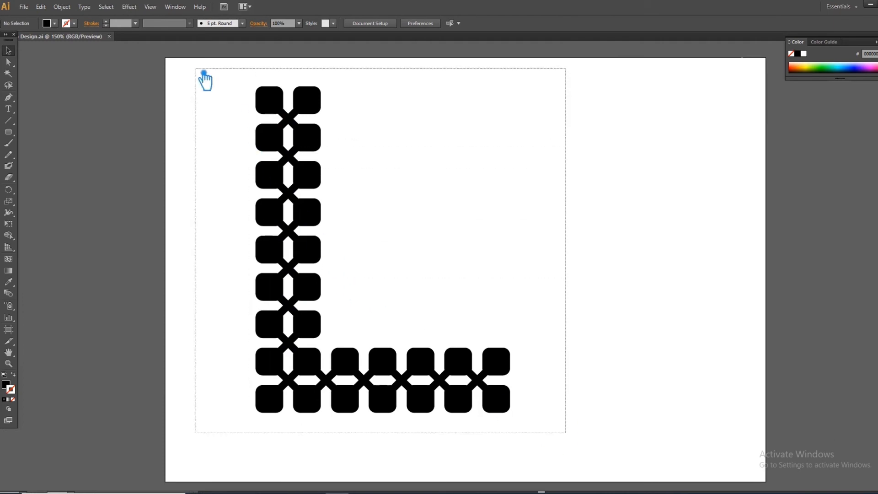
{"action": "key", "text": "ctrl+g"}
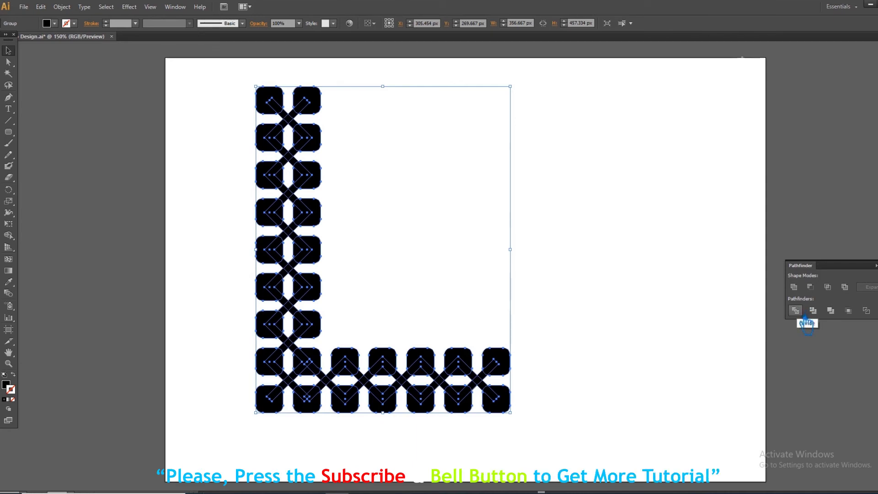
Divide the L artwork at its overlaps with Pathfinder and ungroup the pieces.
{"action": "left_click", "coordinate": [803, 317]}
{"action": "left_click", "coordinate": [642, 294]}
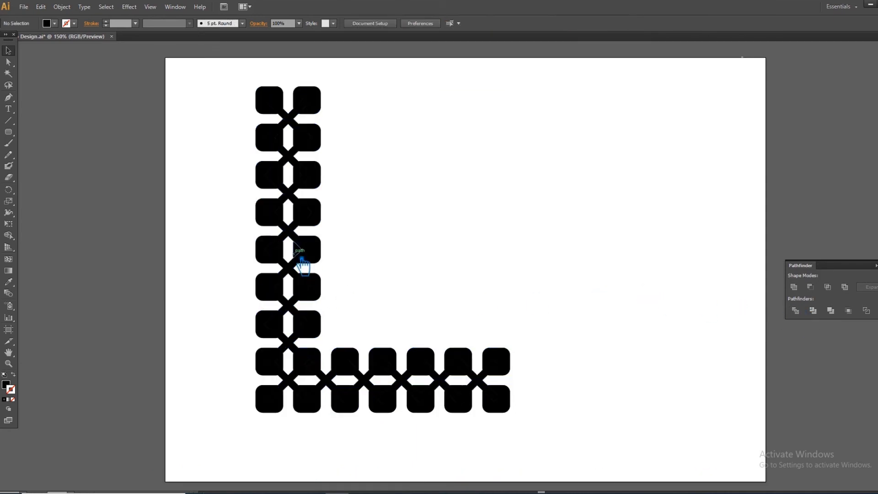
{"action": "right_click", "coordinate": [308, 258]}
{"action": "left_click", "coordinate": [342, 307]}
{"action": "left_click", "coordinate": [392, 276]}
Delete the centres of the five bottom, one corner and four column crossings, then select all.
{"action": "left_click", "coordinate": [288, 379]}
{"action": "left_click", "coordinate": [326, 379]}
{"action": "left_click", "coordinate": [364, 380]}
{"action": "left_click", "coordinate": [402, 380]}
{"action": "left_click", "coordinate": [440, 379]}
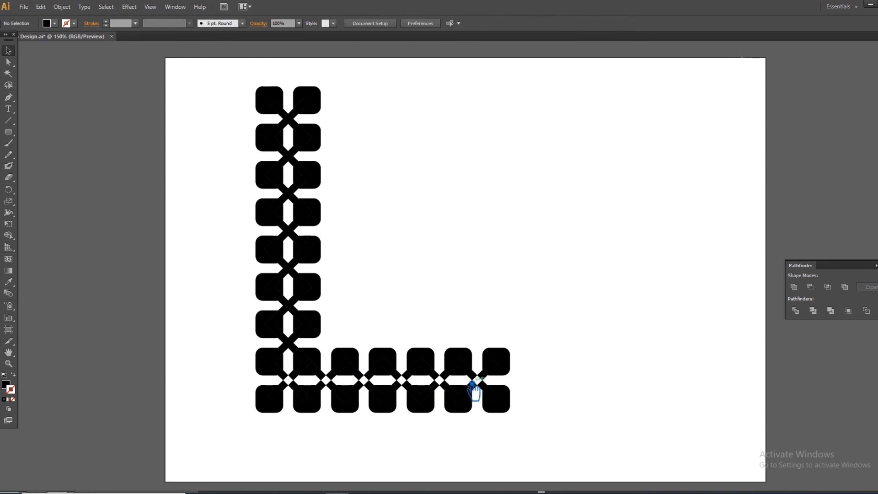
{"action": "left_click", "coordinate": [289, 343]}
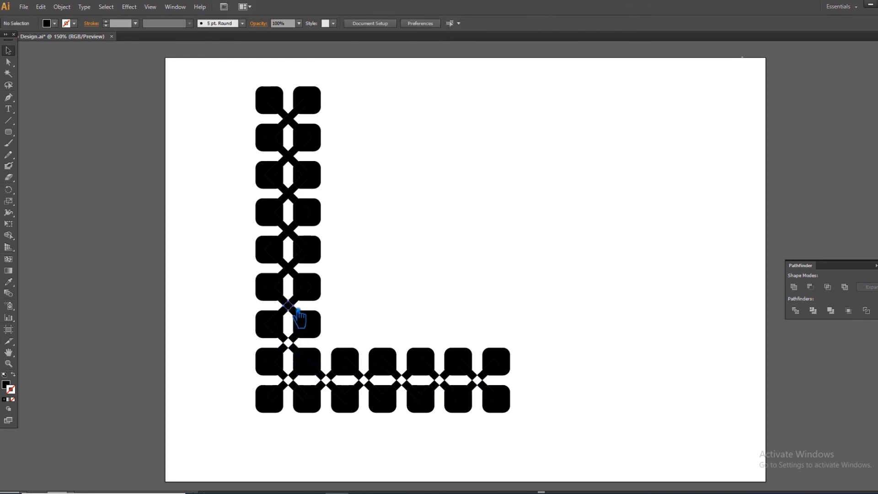
{"action": "left_click", "coordinate": [293, 266]}
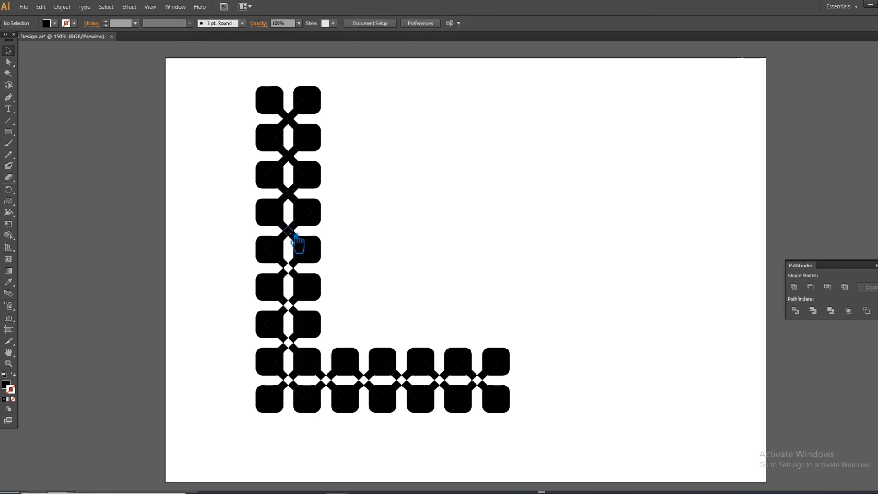
{"action": "left_click", "coordinate": [293, 226]}
{"action": "left_click", "coordinate": [295, 192]}
{"action": "left_click", "coordinate": [291, 156]}
{"action": "key", "text": "ctrl+a"}
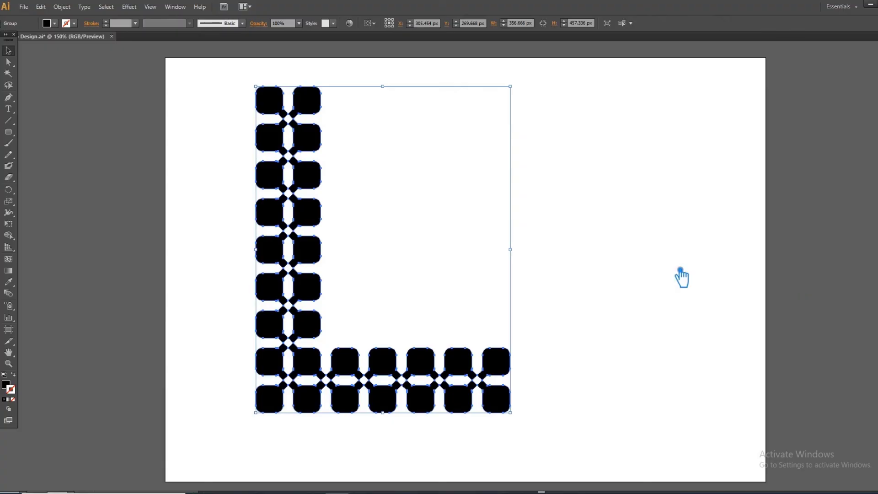
Shrink the L from its corner handle and move it to the artboard centre.
{"action": "left_click_drag", "start_coordinate": [512, 414], "coordinate": [452, 368]}
{"action": "left_click", "coordinate": [506, 337]}
{"action": "mouse_move", "coordinate": [405, 340]}
{"action": "left_mouse_down"}
{"action": "mouse_move", "coordinate": [483, 332]}
{"action": "mouse_move", "coordinate": [485, 342]}
{"action": "left_mouse_up"}
{"action": "left_click", "coordinate": [546, 345]}
{"action": "left_click", "coordinate": [558, 333]}
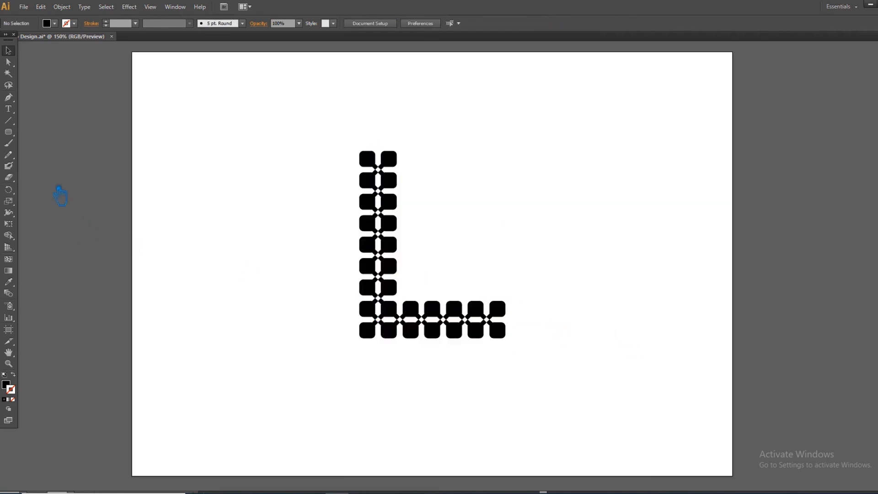
{"action": "left_click", "coordinate": [378, 266]}
Draw a rectangle spanning the entire artboard.
{"action": "left_click", "coordinate": [263, 261]}
{"action": "left_click_drag", "start_coordinate": [18, 133], "coordinate": [51, 130]}
{"action": "left_click_drag", "start_coordinate": [133, 53], "coordinate": [748, 487]}
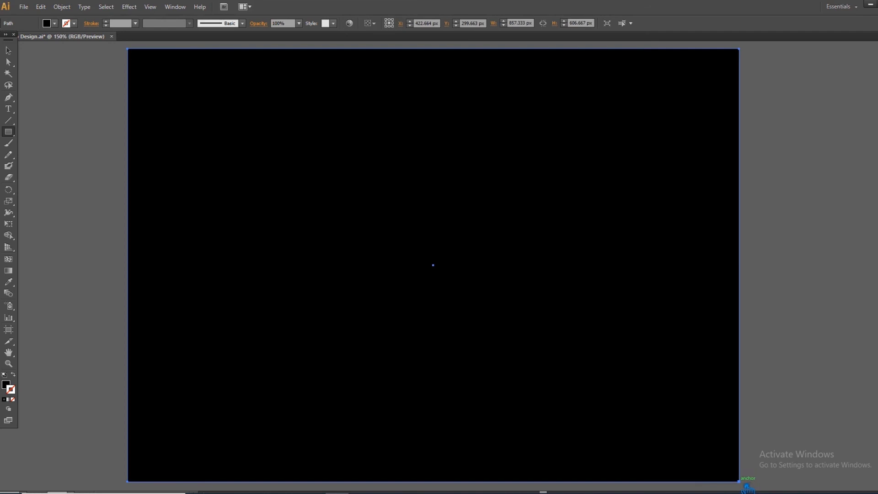
Change the L's fill colour to white (FFFFFF) in the Color Picker.
{"action": "left_click", "coordinate": [10, 51]}
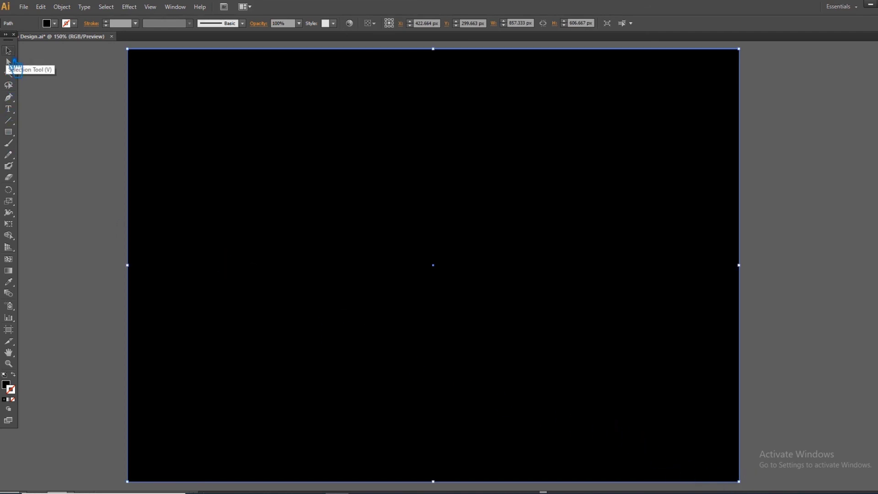
{"action": "left_click", "coordinate": [71, 169]}
{"action": "left_click", "coordinate": [394, 269]}
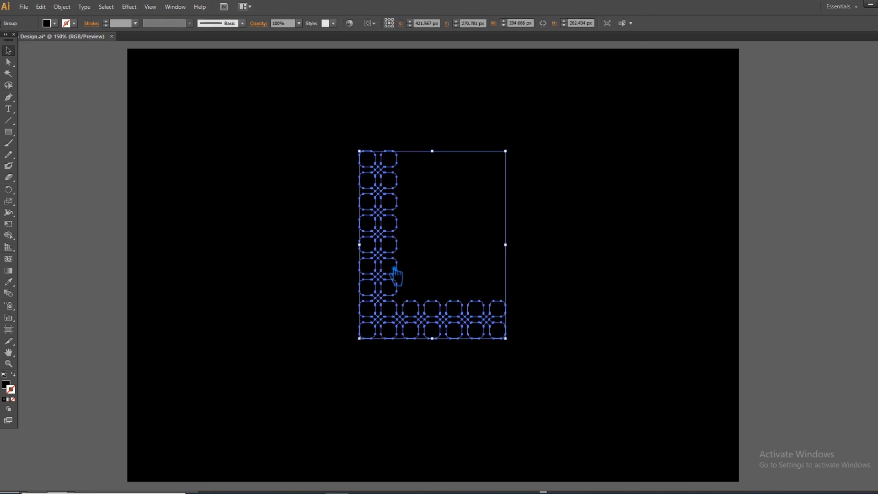
{"action": "double_click", "coordinate": [12, 390]}
{"action": "left_click_drag", "start_coordinate": [498, 190], "coordinate": [468, 164]}
{"action": "left_click", "coordinate": [710, 169]}
{"action": "left_click", "coordinate": [615, 261]}
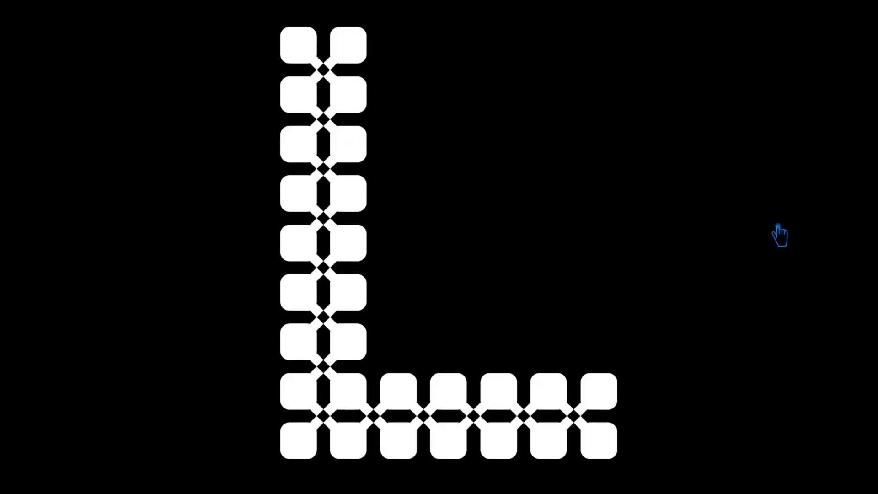